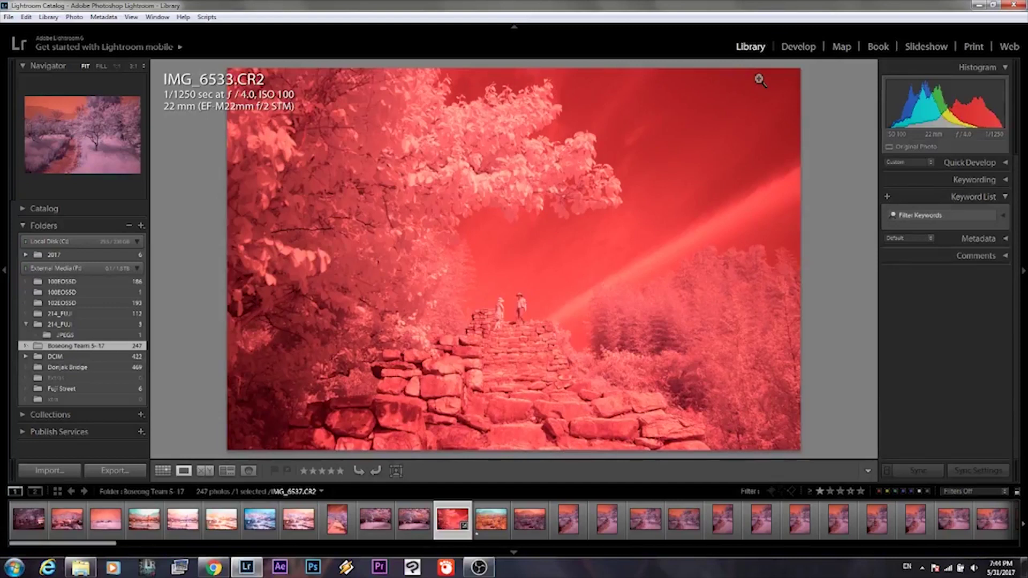
In Develop's Basic panel, try extreme Temp and Tint values and reset them; the red cast remains
{"action": "left_click", "coordinate": [797, 47]}
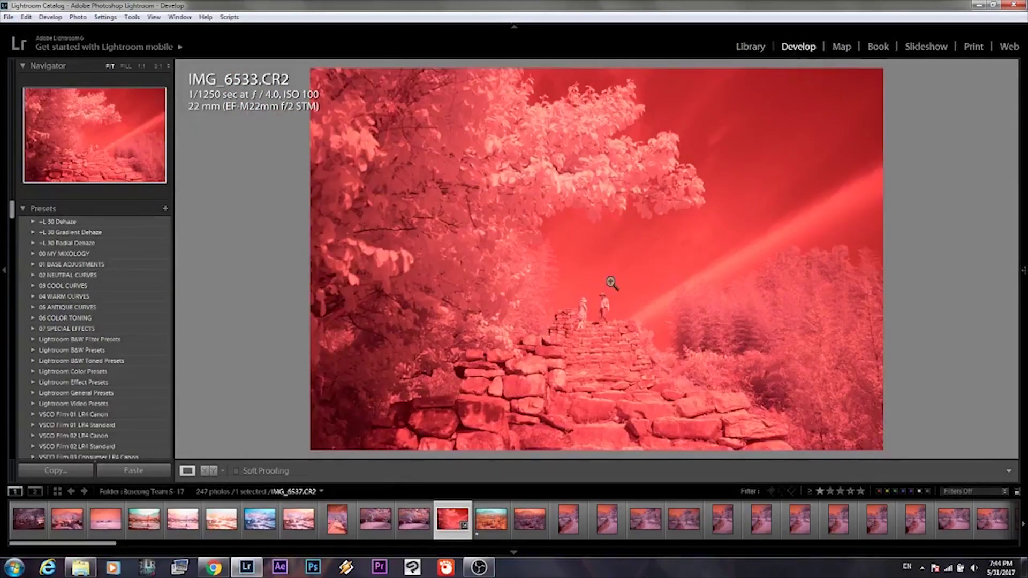
{"action": "left_click", "coordinate": [1024, 275]}
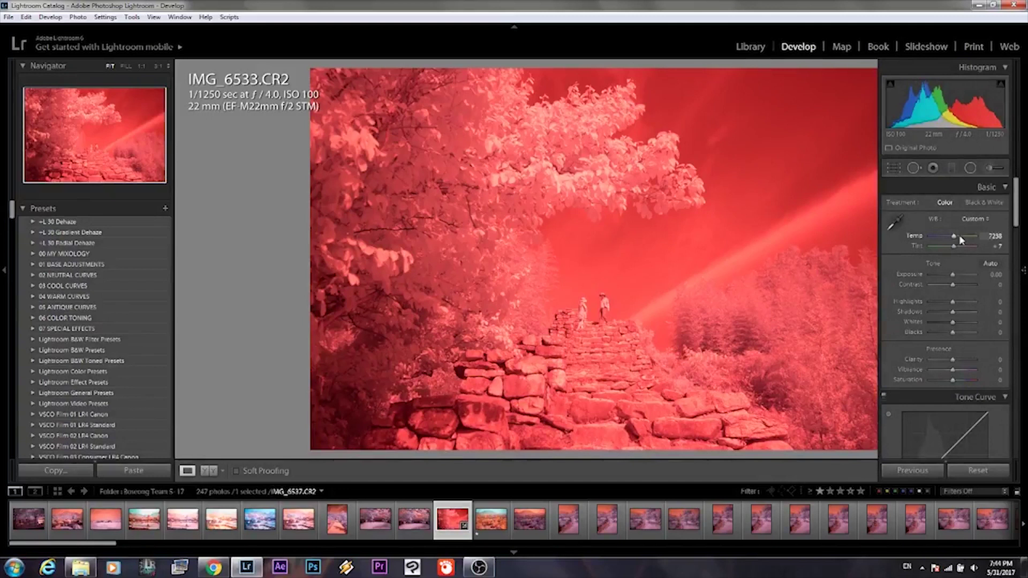
{"action": "mouse_move", "coordinate": [956, 237]}
{"action": "left_mouse_down"}
{"action": "mouse_move", "coordinate": [930, 236]}
{"action": "mouse_move", "coordinate": [928, 247]}
{"action": "left_mouse_up"}
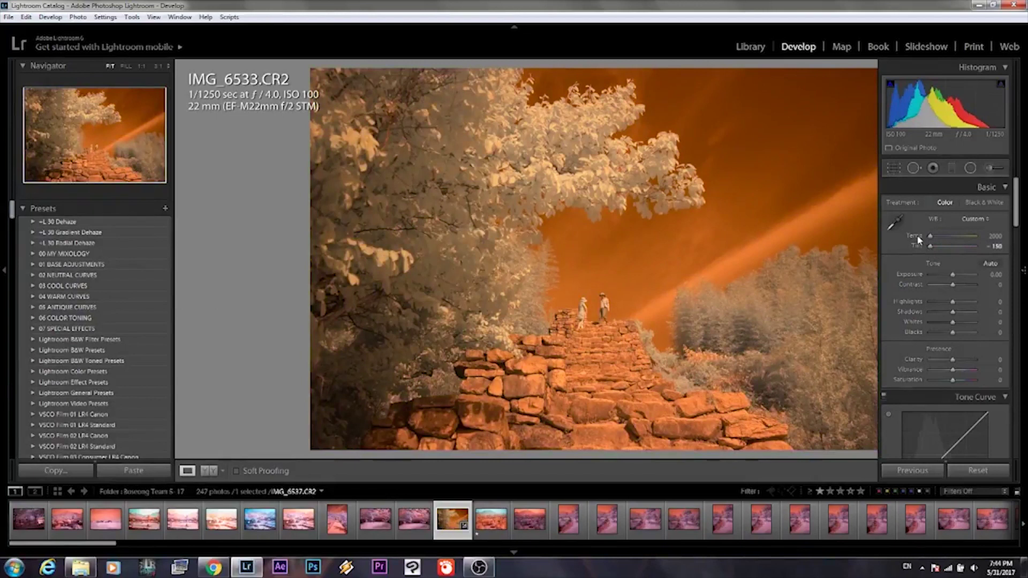
{"action": "double_click", "coordinate": [919, 247]}
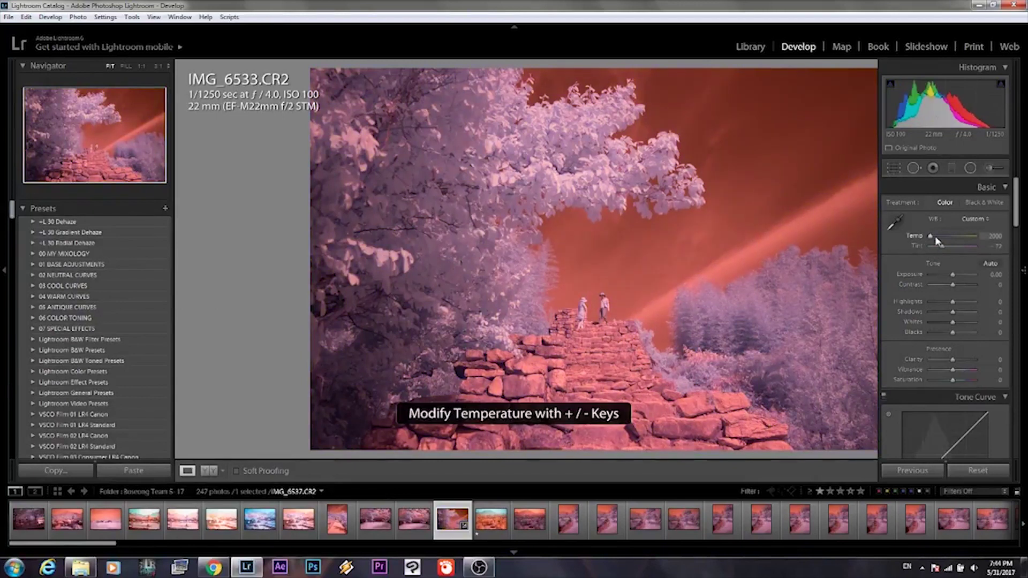
{"action": "double_click", "coordinate": [933, 236]}
{"action": "left_click_drag", "start_coordinate": [951, 247], "coordinate": [955, 249]}
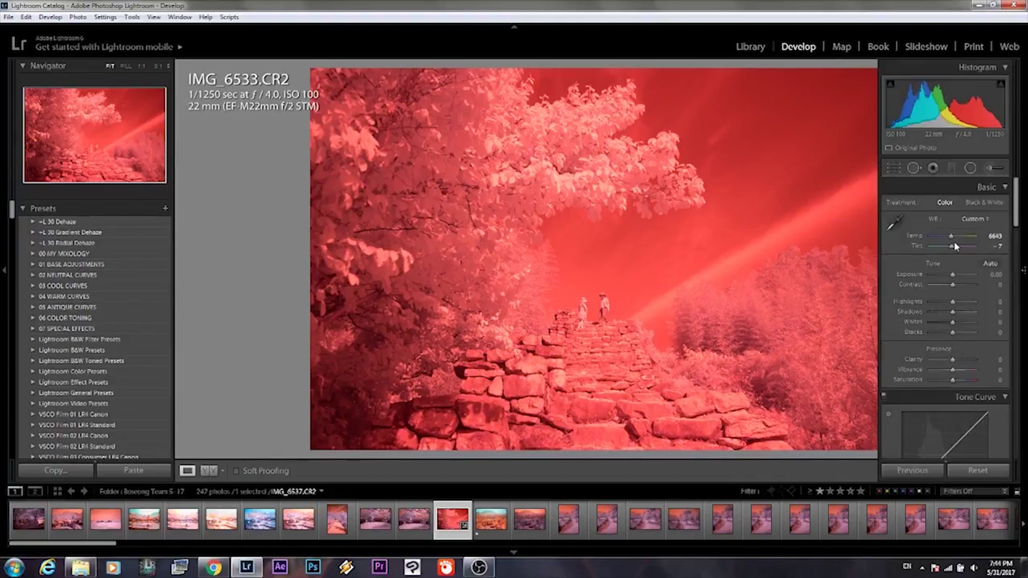
{"action": "mouse_move", "coordinate": [933, 236]}
{"action": "left_mouse_down"}
{"action": "mouse_move", "coordinate": [922, 236]}
{"action": "mouse_move", "coordinate": [953, 237]}
{"action": "left_mouse_up"}
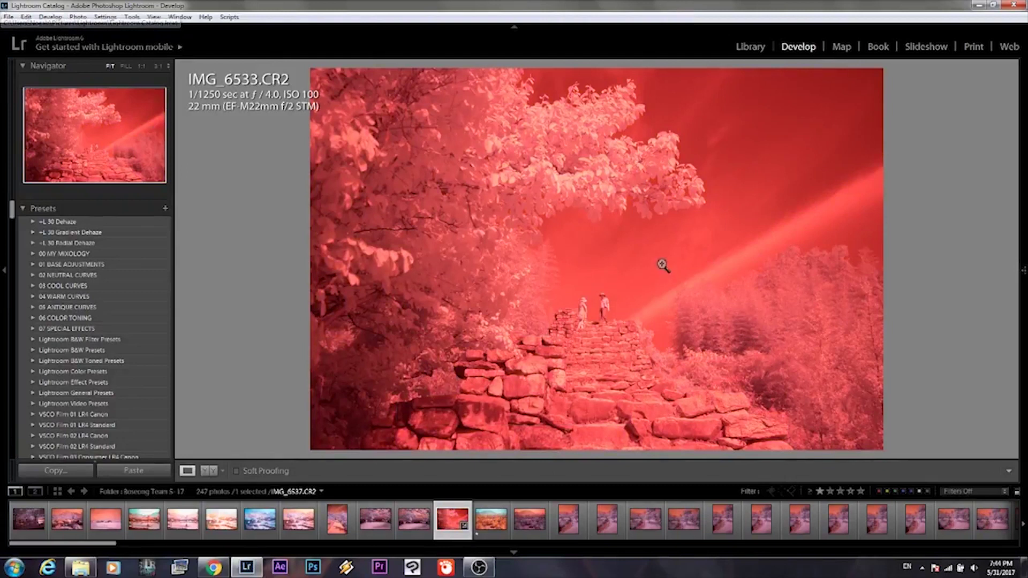
Export the infrared photo to the Desktop in DNG format via File > Export
{"action": "left_click", "coordinate": [9, 17]}
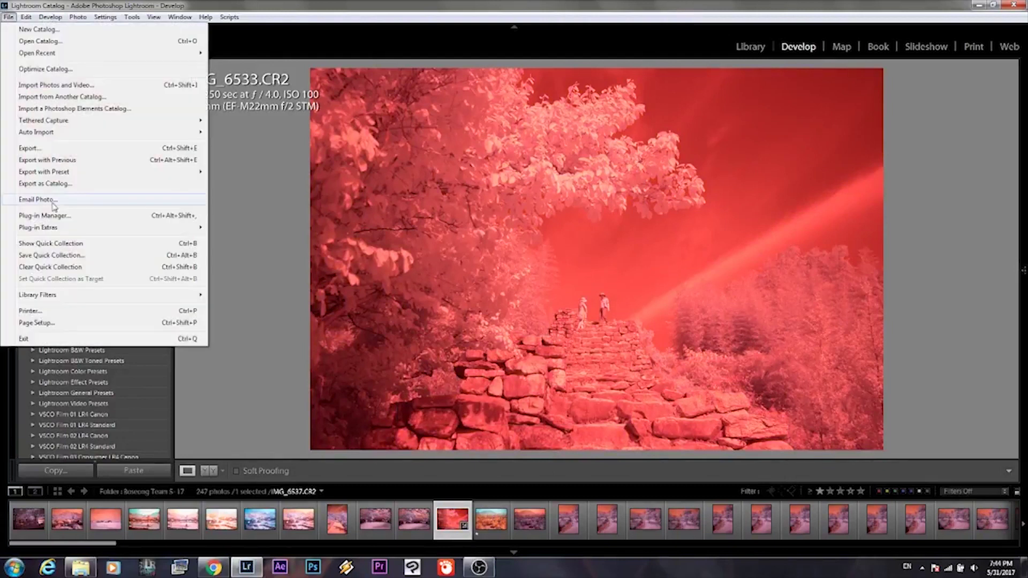
{"action": "left_click", "coordinate": [75, 148]}
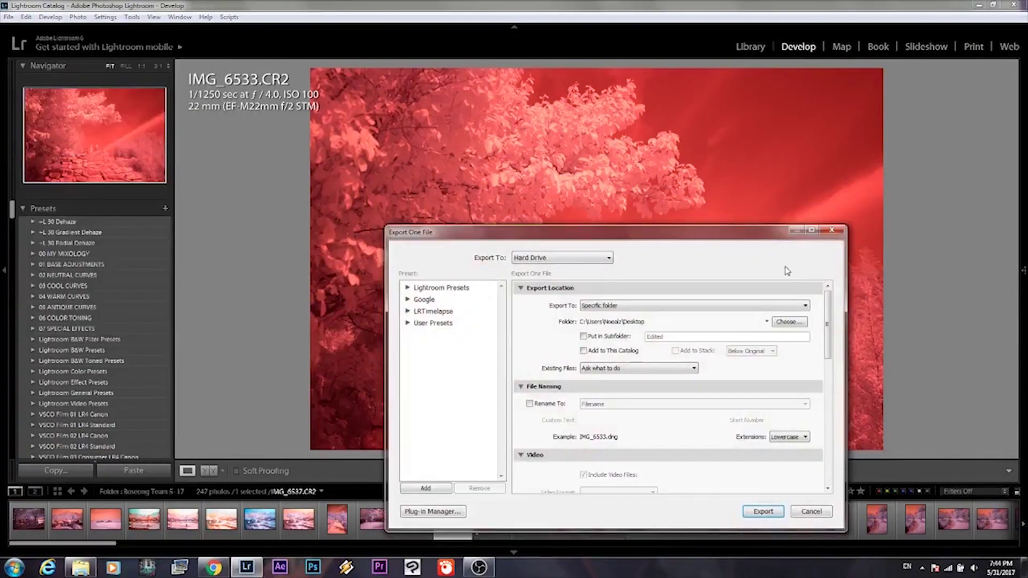
{"action": "left_click_drag", "start_coordinate": [828, 313], "coordinate": [830, 380]}
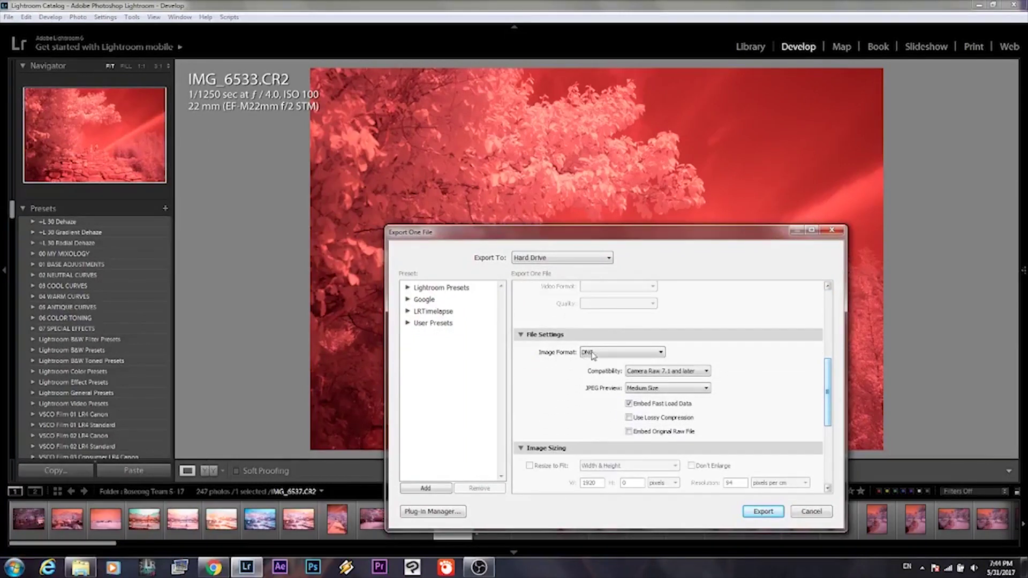
{"action": "left_click", "coordinate": [764, 511]}
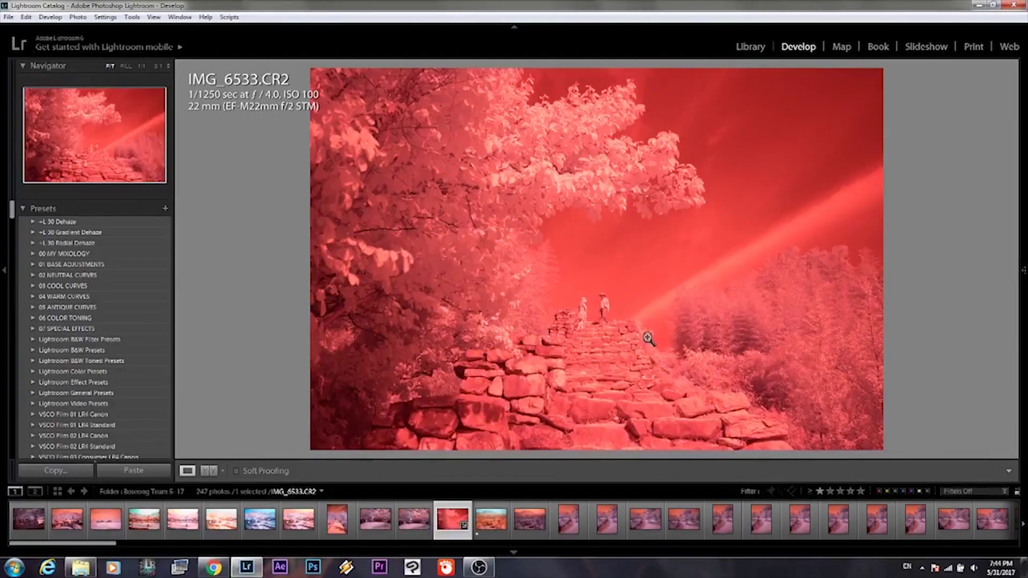
Google 'adobe dng profile editor' and open Adobe's Windows download page
{"action": "left_click", "coordinate": [213, 568]}
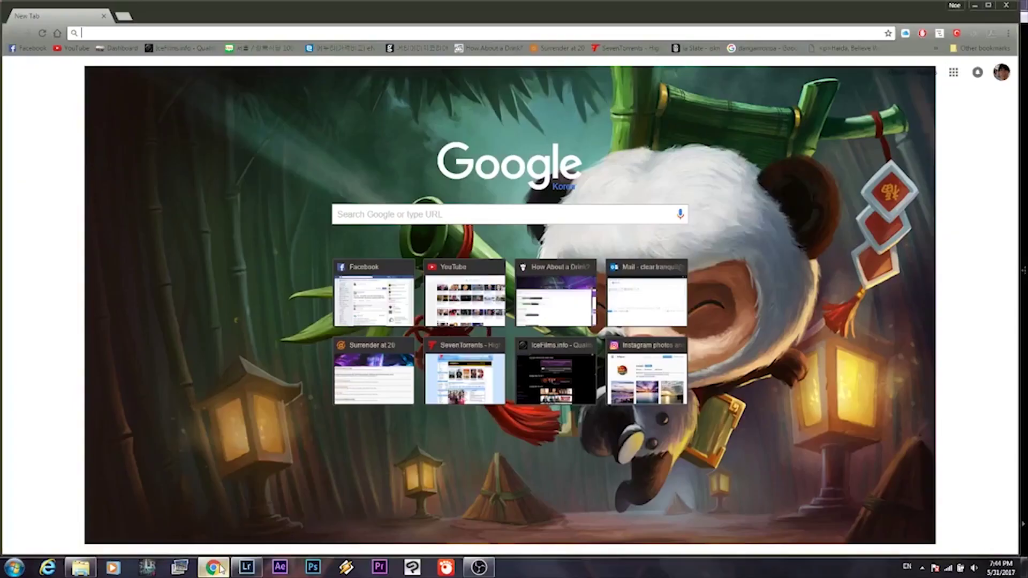
{"action": "left_click", "coordinate": [413, 213]}
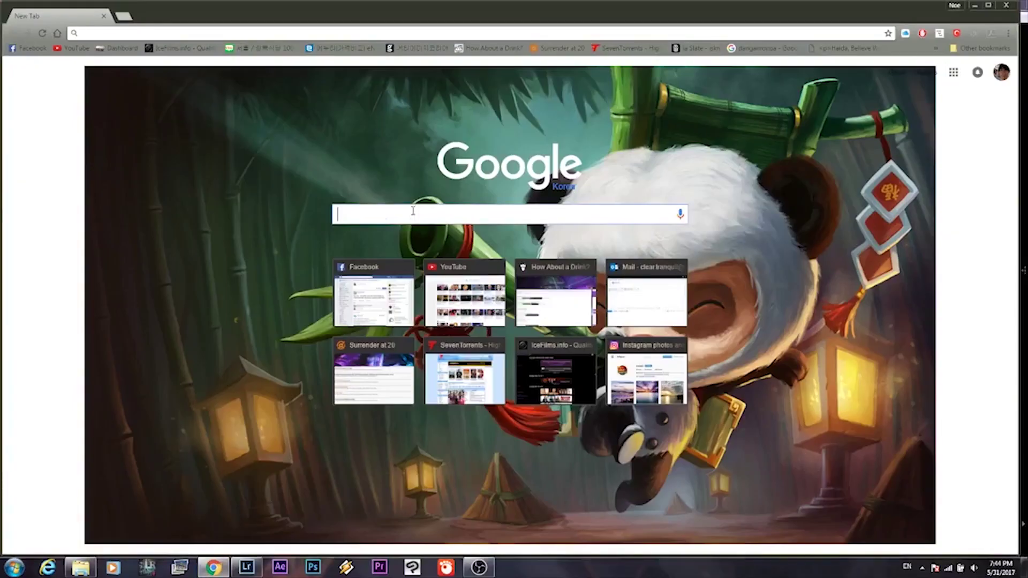
{"action": "type", "text": "adobe dng profile editor"}
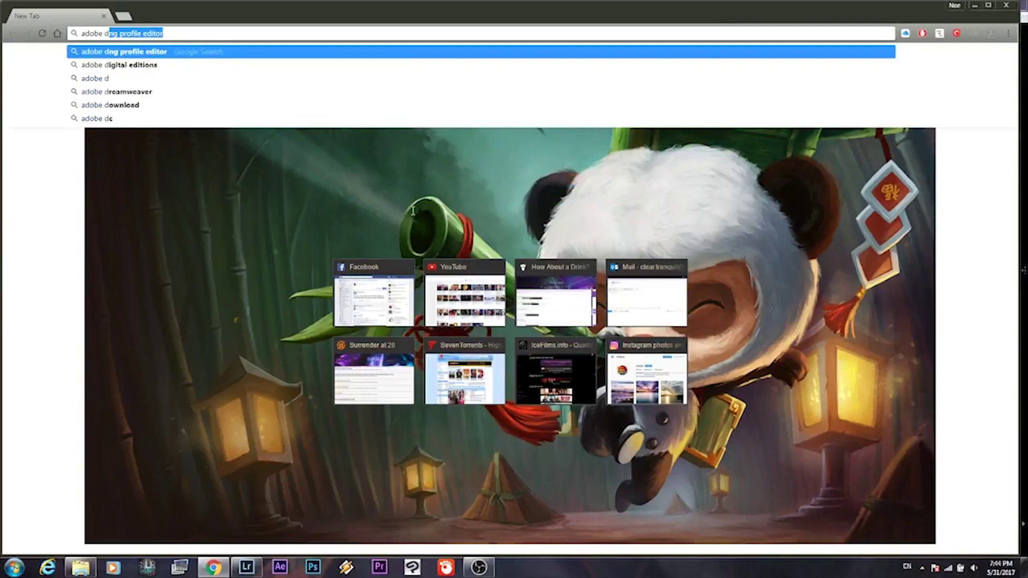
{"action": "left_click", "coordinate": [154, 52]}
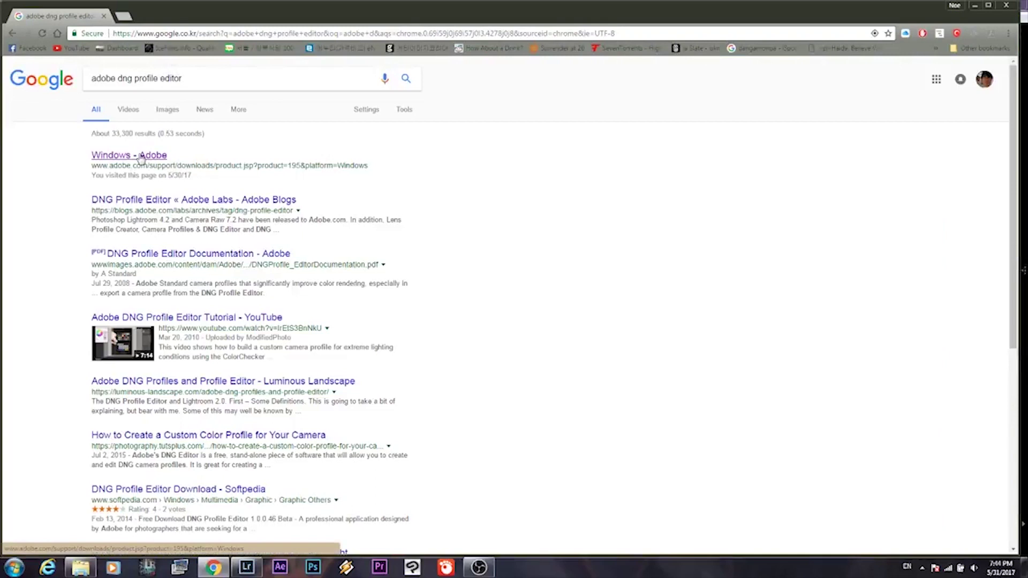
{"action": "left_click", "coordinate": [141, 158]}
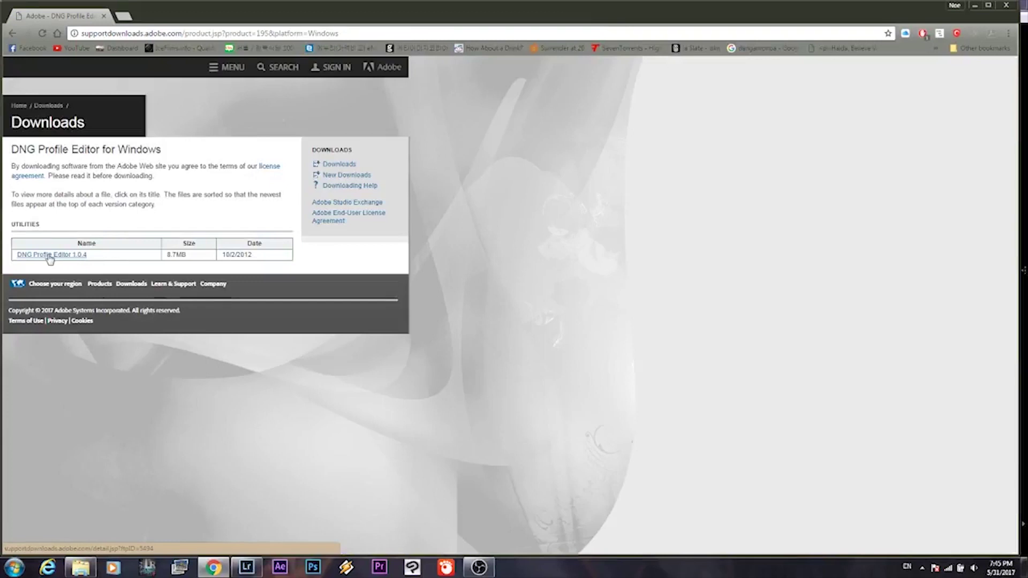
Download DNG Profile Editor 1.0.4 and run the downloaded .exe
{"action": "left_click", "coordinate": [49, 255]}
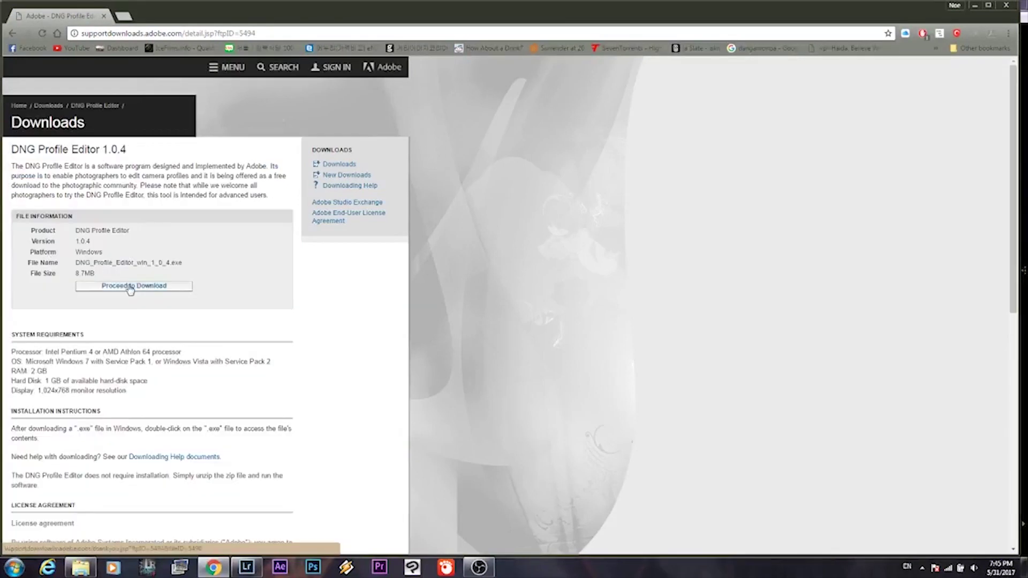
{"action": "left_click", "coordinate": [131, 288]}
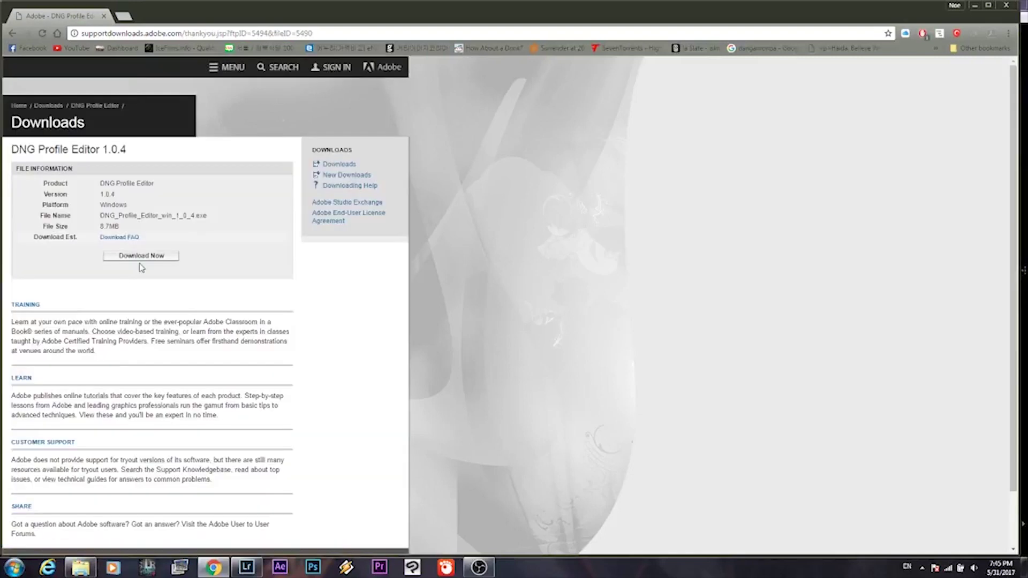
{"action": "left_click", "coordinate": [142, 255]}
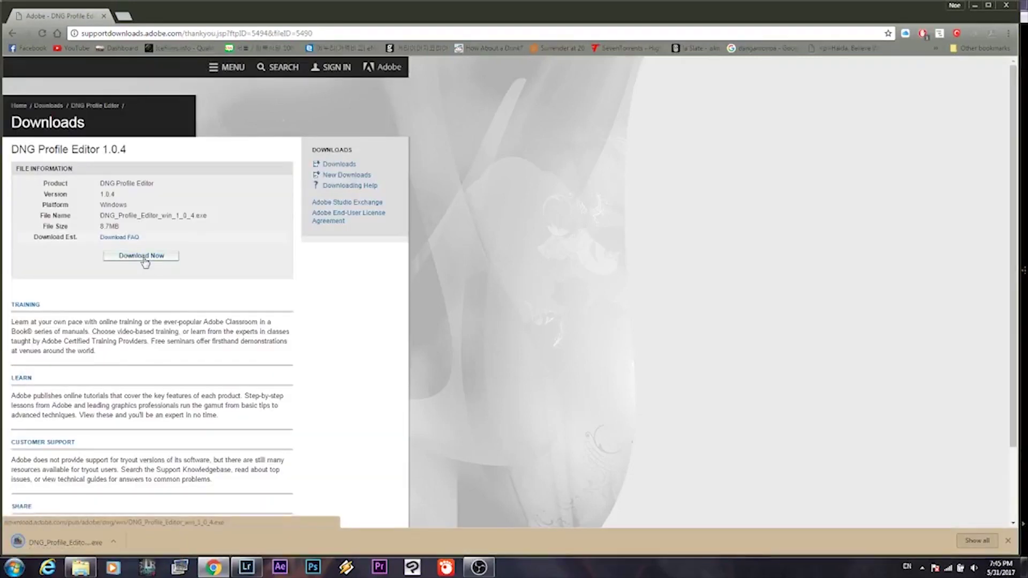
{"action": "left_click", "coordinate": [55, 543]}
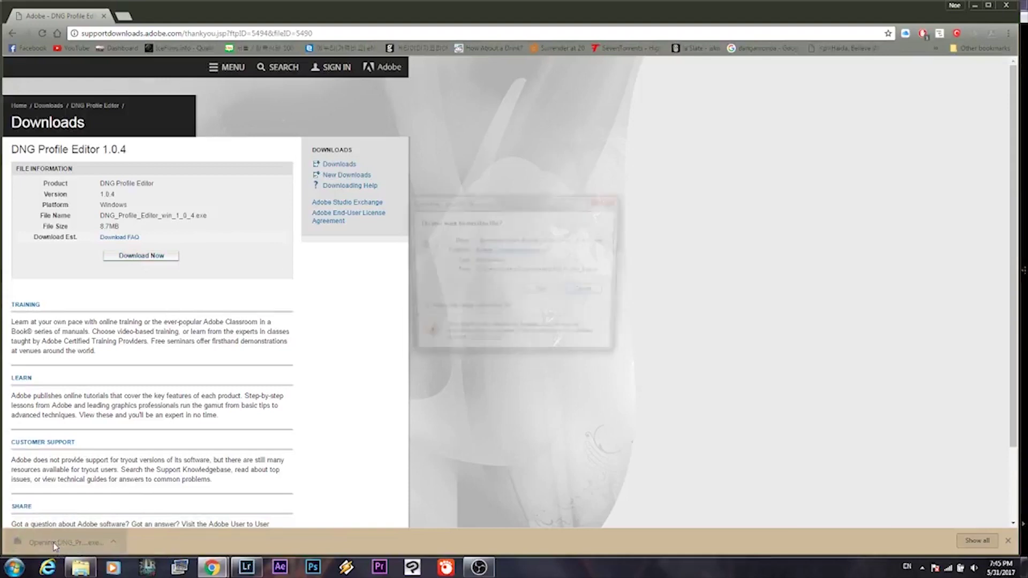
Open IMG_6533 from the Desktop and drag the Color Matrices Temperature to -100
{"action": "left_click", "coordinate": [552, 294]}
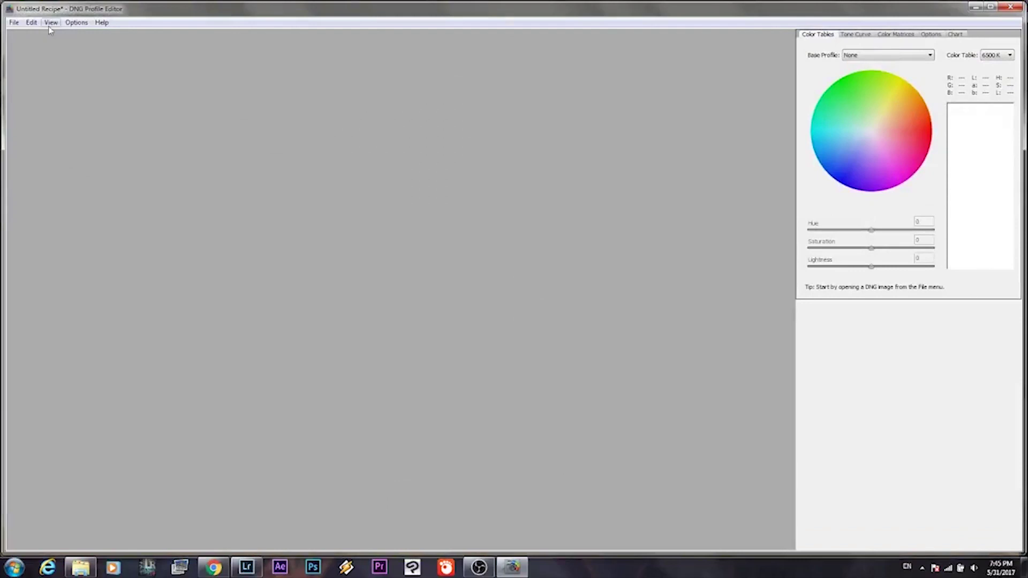
{"action": "left_click", "coordinate": [13, 22]}
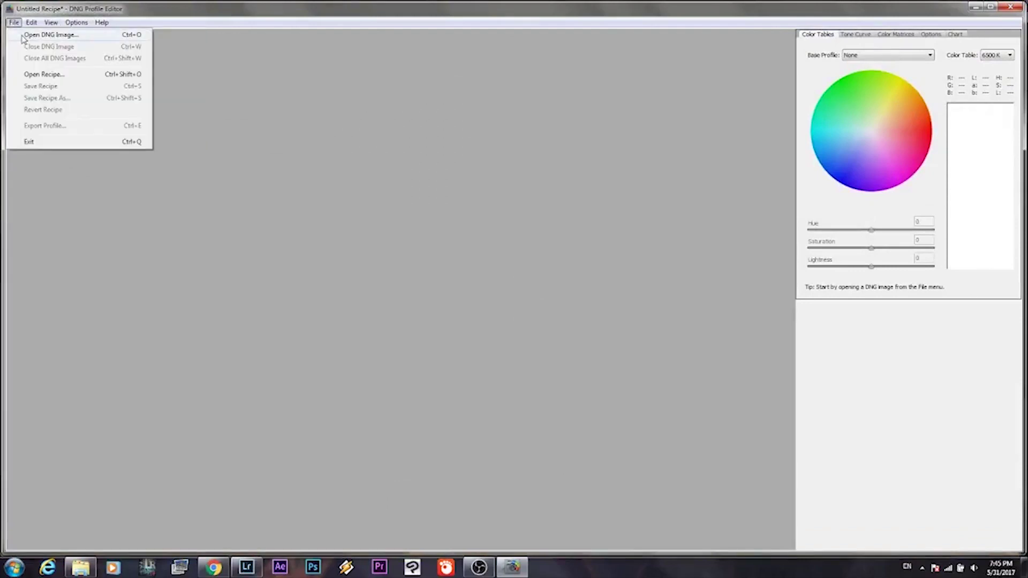
{"action": "left_click", "coordinate": [50, 35]}
{"action": "left_click", "coordinate": [48, 101]}
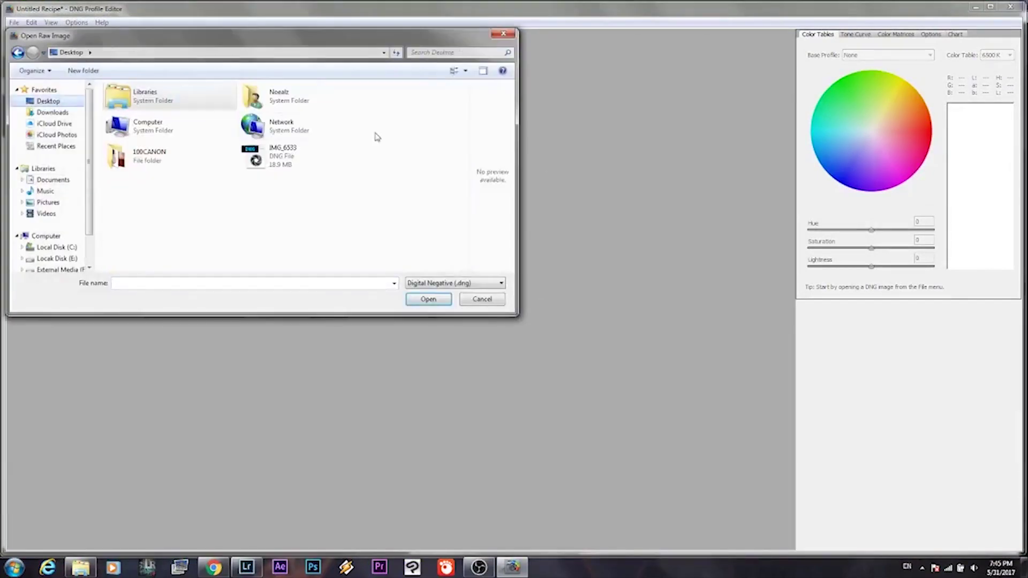
{"action": "left_click", "coordinate": [305, 157]}
{"action": "left_click", "coordinate": [424, 300]}
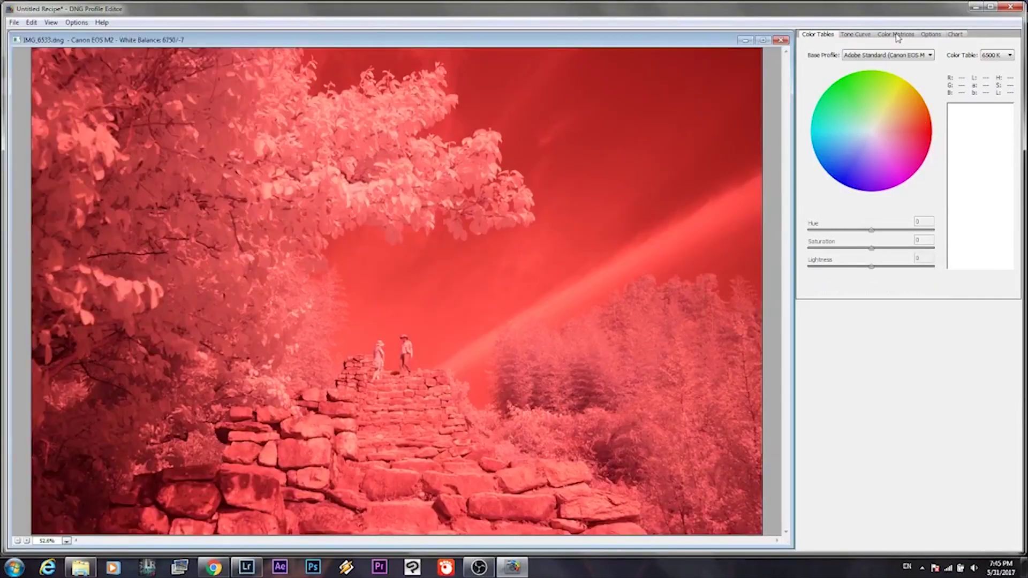
{"action": "left_click", "coordinate": [897, 35]}
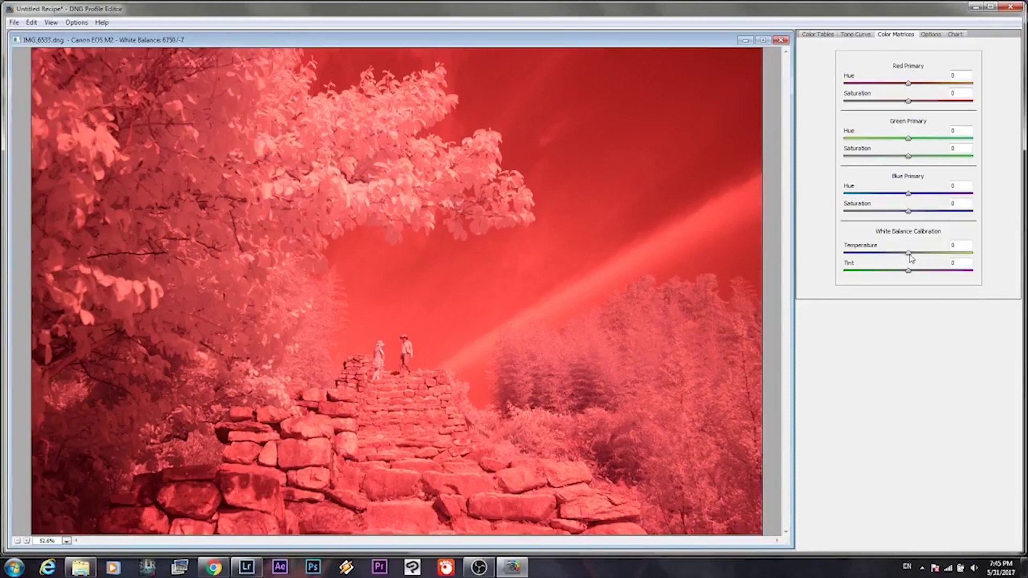
{"action": "left_click_drag", "start_coordinate": [910, 255], "coordinate": [845, 254]}
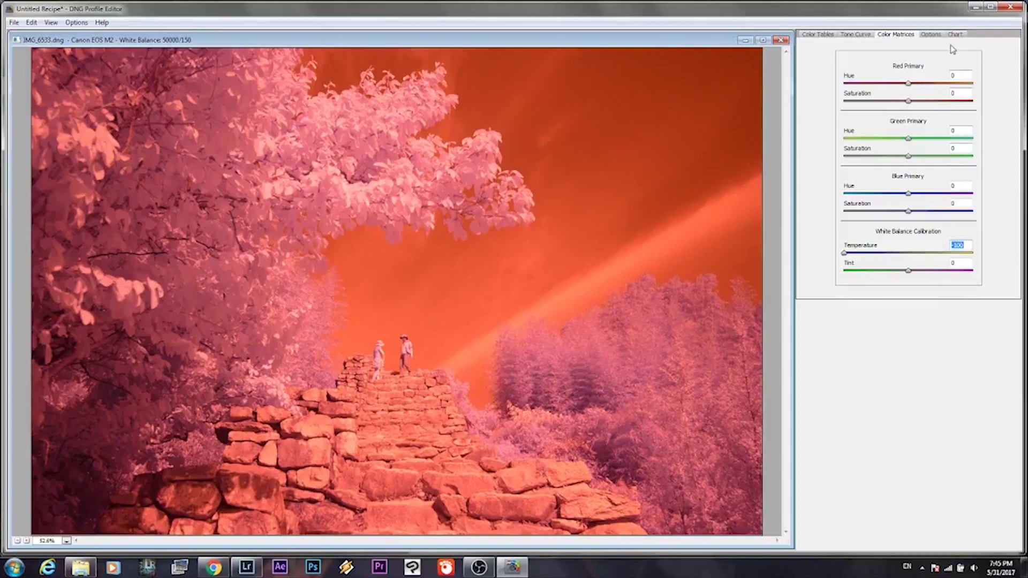
On the Options tab, enter 'Infrared' as Profile Name and fill in the Copyright
{"action": "left_click", "coordinate": [932, 34]}
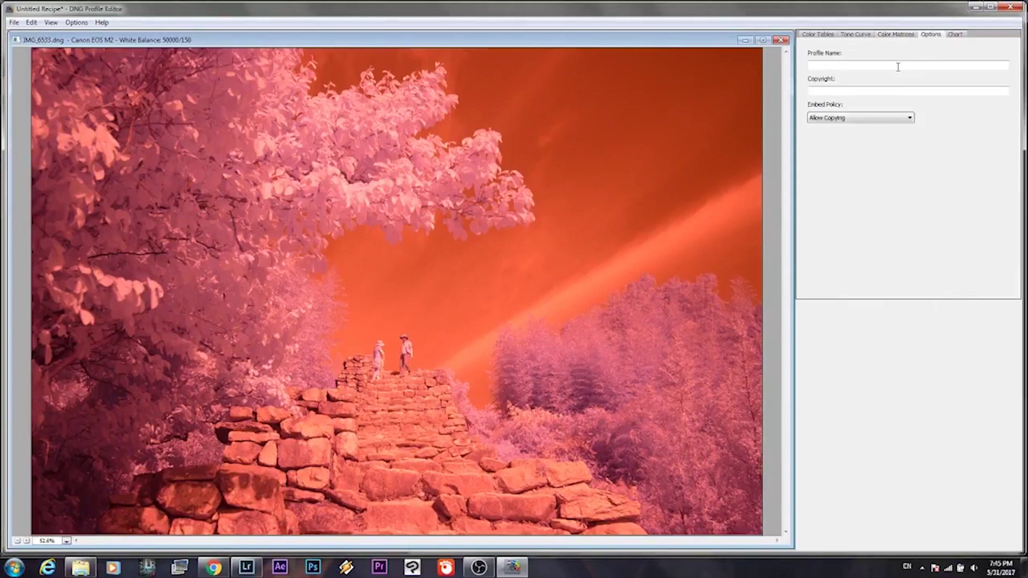
{"action": "left_click", "coordinate": [836, 66]}
{"action": "type", "text": "Infr"}
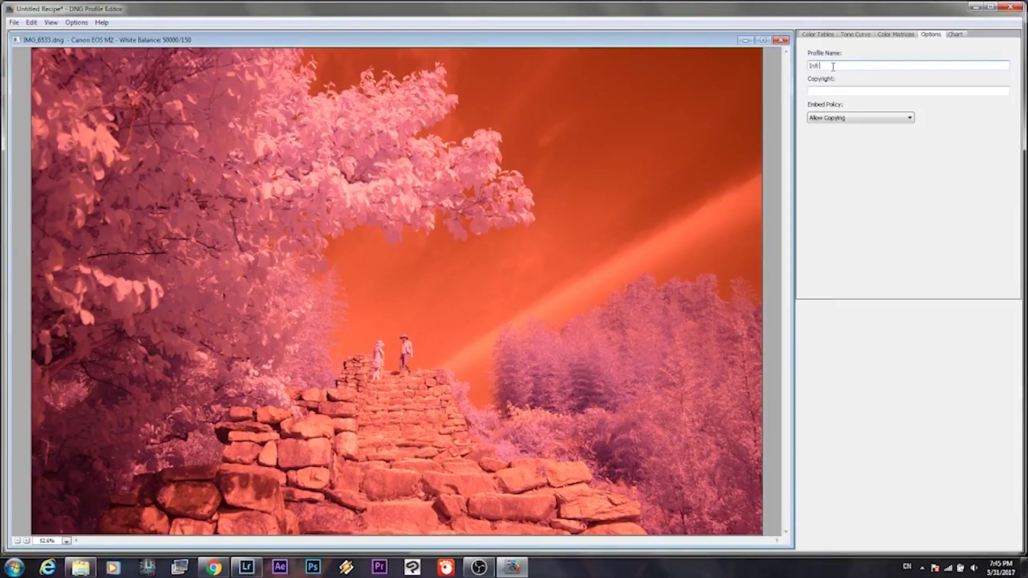
{"action": "type", "text": "ared"}
{"action": "left_click", "coordinate": [850, 89]}
{"action": "type", "text": "Noes"}
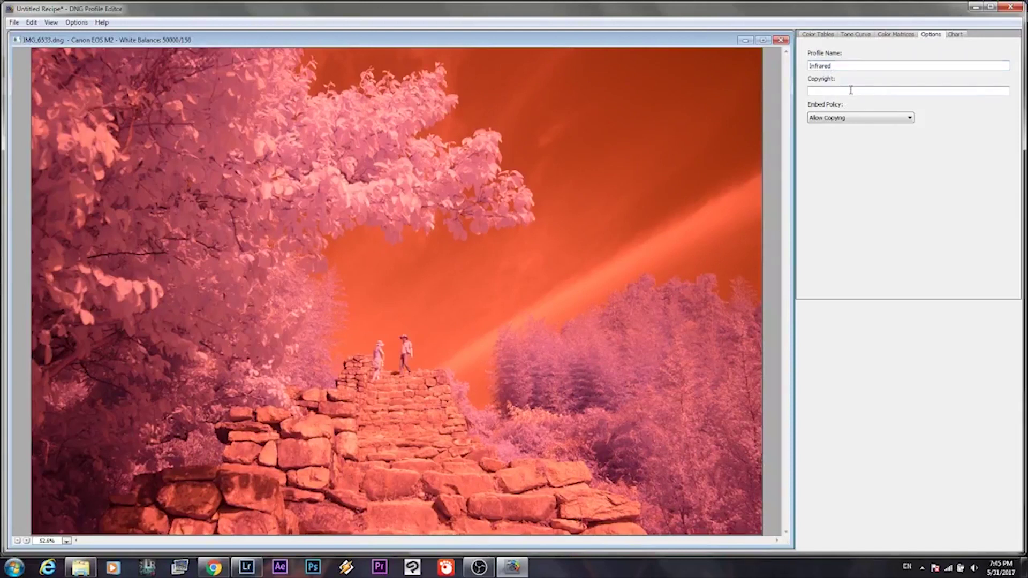
{"action": "left_click", "coordinate": [14, 22]}
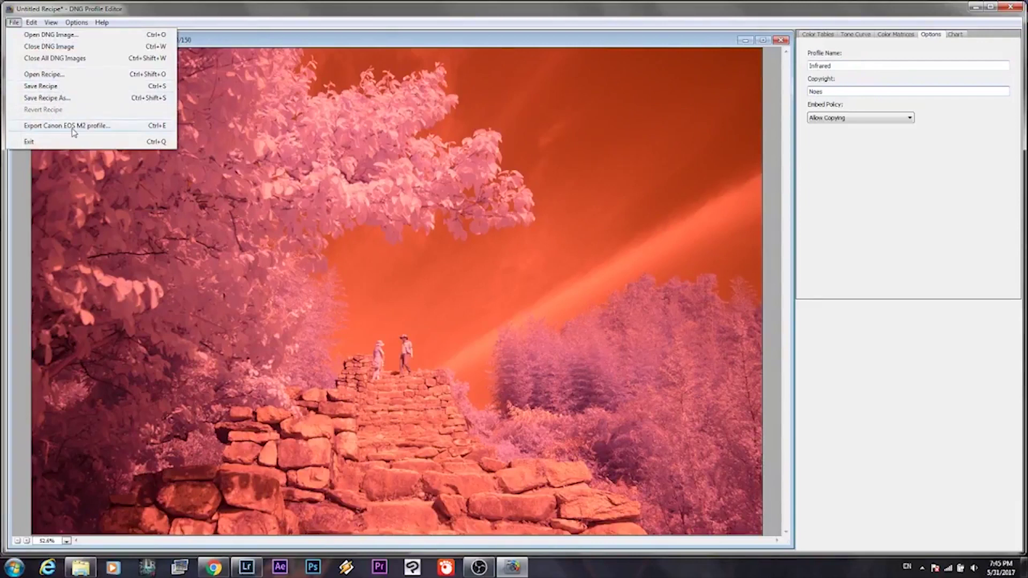
Save the Canon EOS M2 Infrared profile to the Desktop, confirm success, and close the editor
{"action": "left_click", "coordinate": [72, 126]}
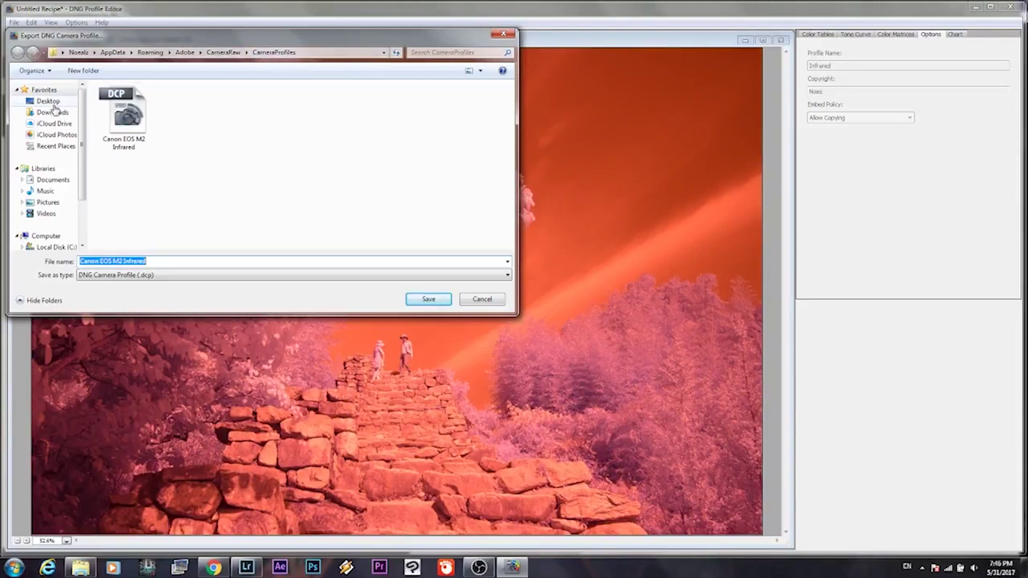
{"action": "left_click", "coordinate": [49, 101]}
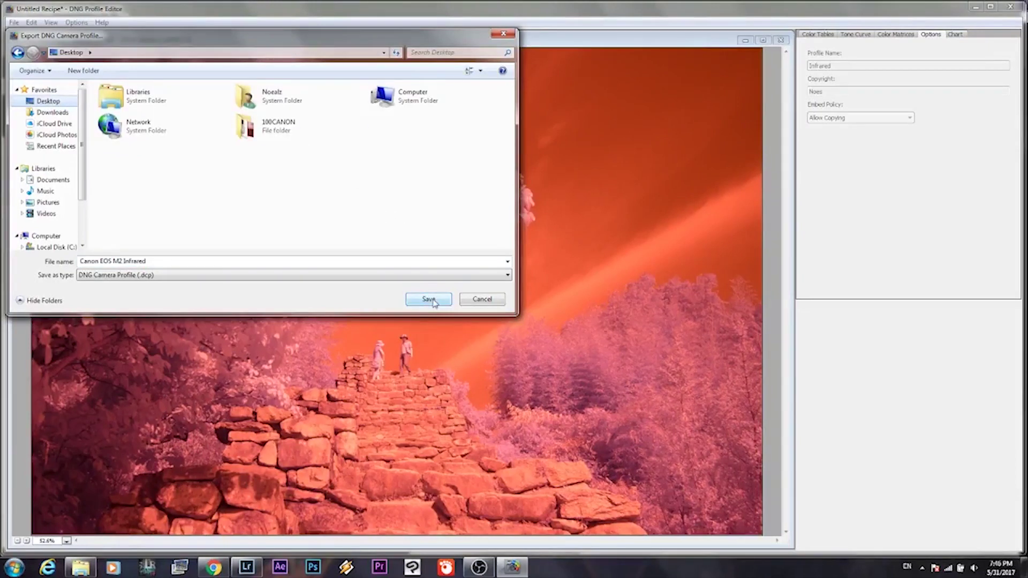
{"action": "left_click", "coordinate": [432, 299]}
{"action": "left_click", "coordinate": [514, 223]}
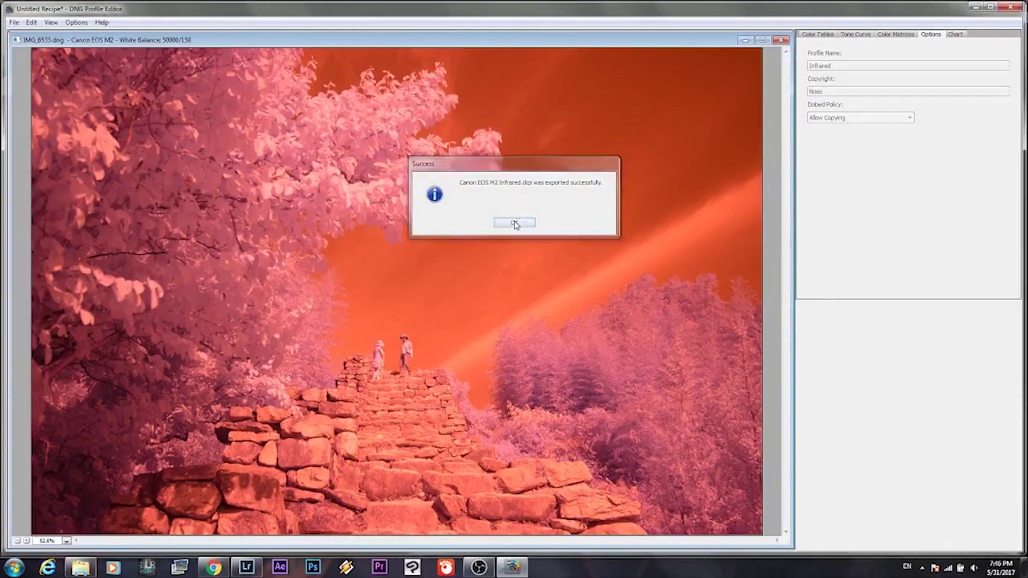
{"action": "left_click", "coordinate": [1019, 8]}
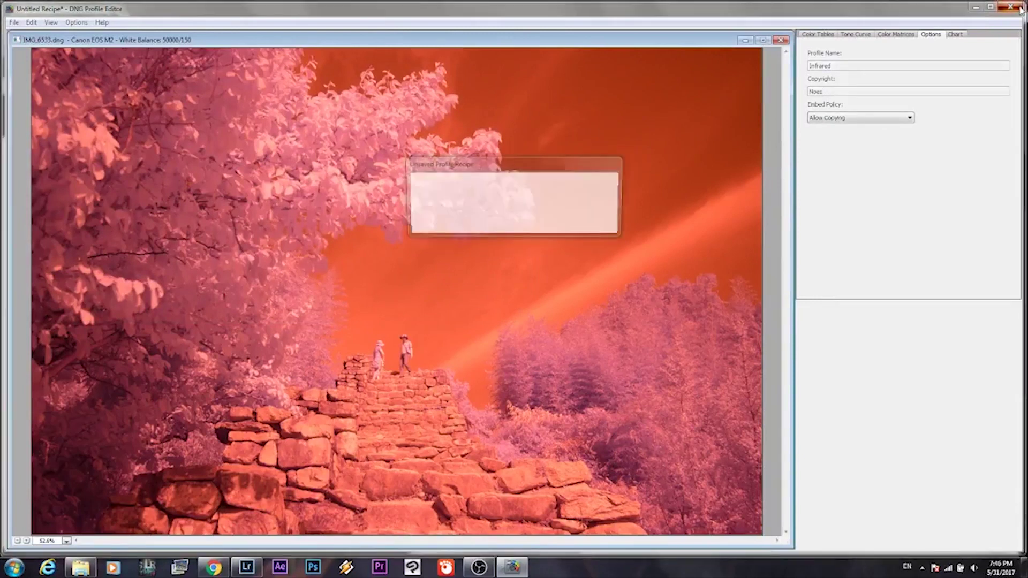
In Explorer, open C:\Program Files\Adobe\Adobe Lightroom\Resources\CameraProfiles\Camera\Canon EOS M
{"action": "left_click", "coordinate": [526, 224]}
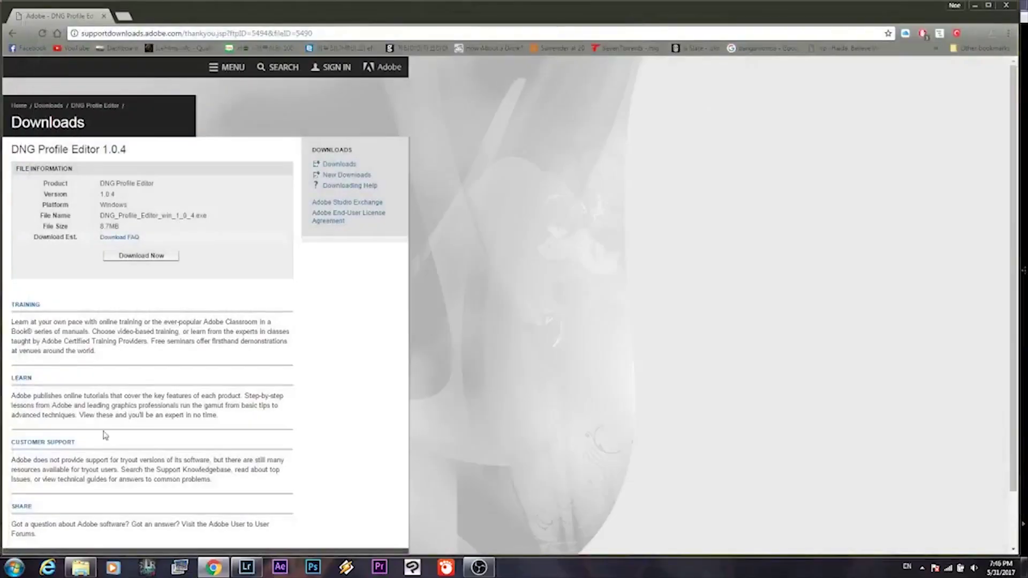
{"action": "left_click", "coordinate": [80, 568]}
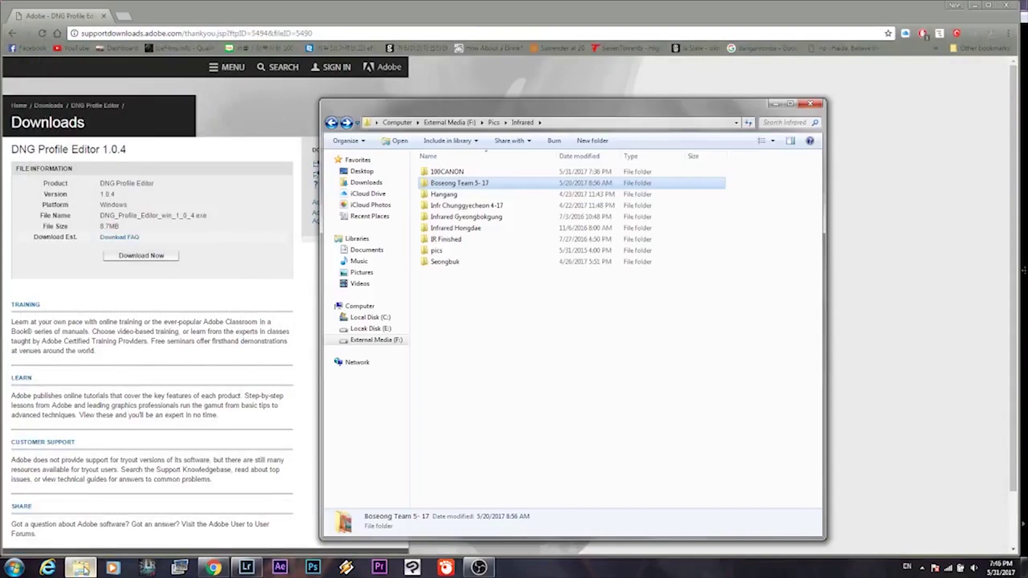
{"action": "left_click", "coordinate": [370, 317]}
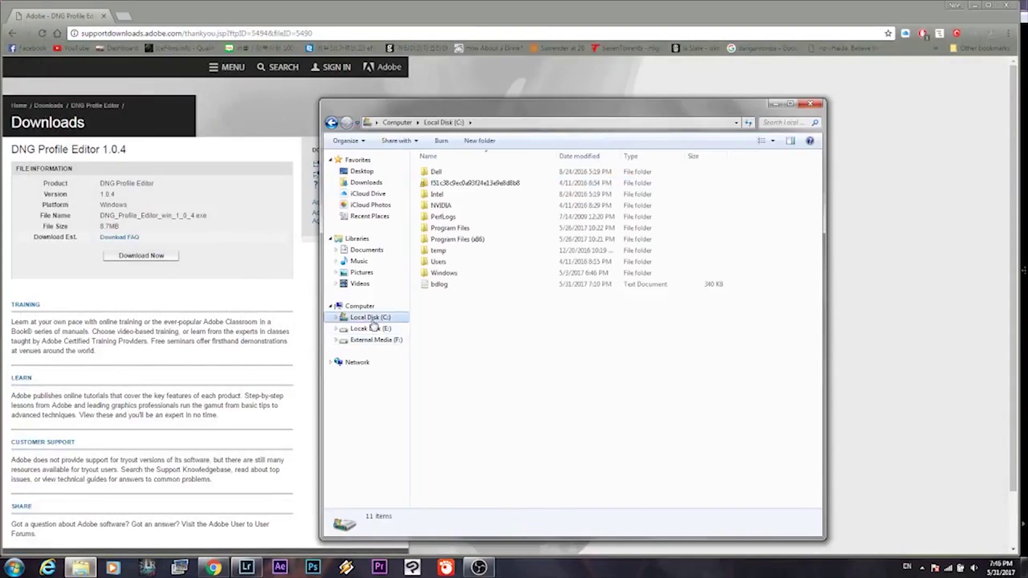
{"action": "double_click", "coordinate": [450, 228]}
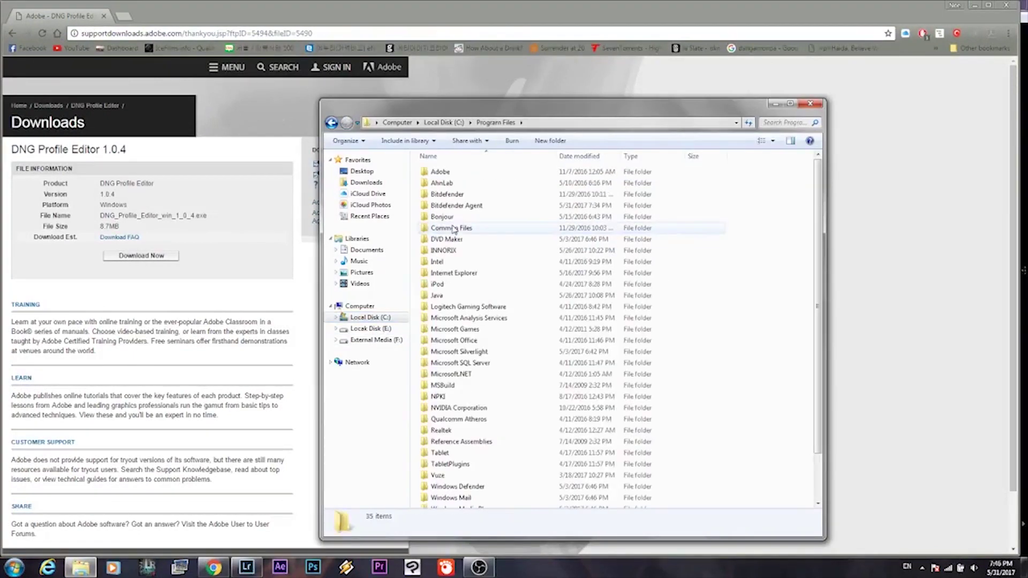
{"action": "double_click", "coordinate": [440, 172]}
{"action": "left_click", "coordinate": [447, 207]}
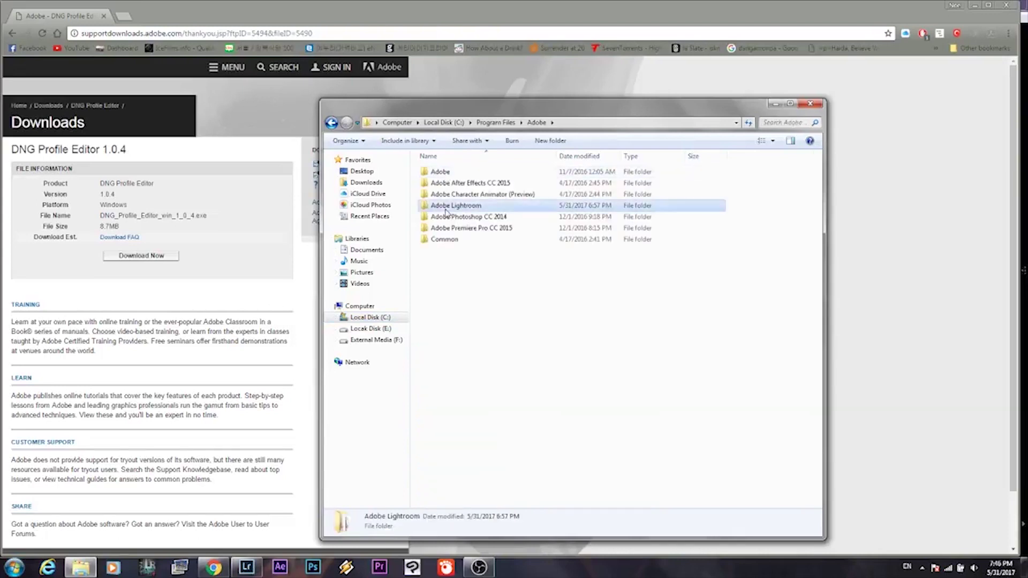
{"action": "double_click", "coordinate": [446, 207]}
{"action": "left_click", "coordinate": [446, 284]}
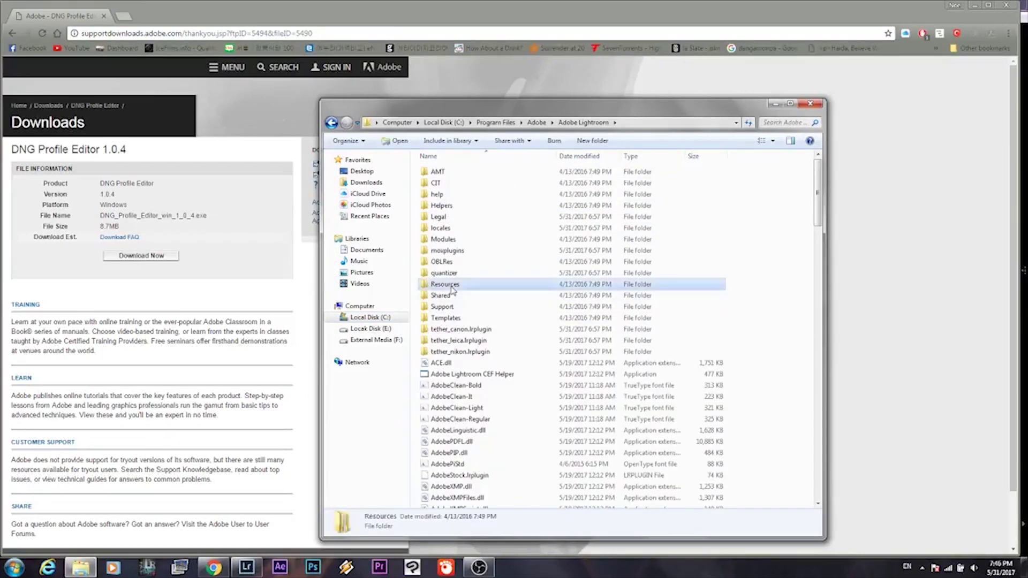
{"action": "double_click", "coordinate": [445, 285]}
{"action": "double_click", "coordinate": [458, 172]}
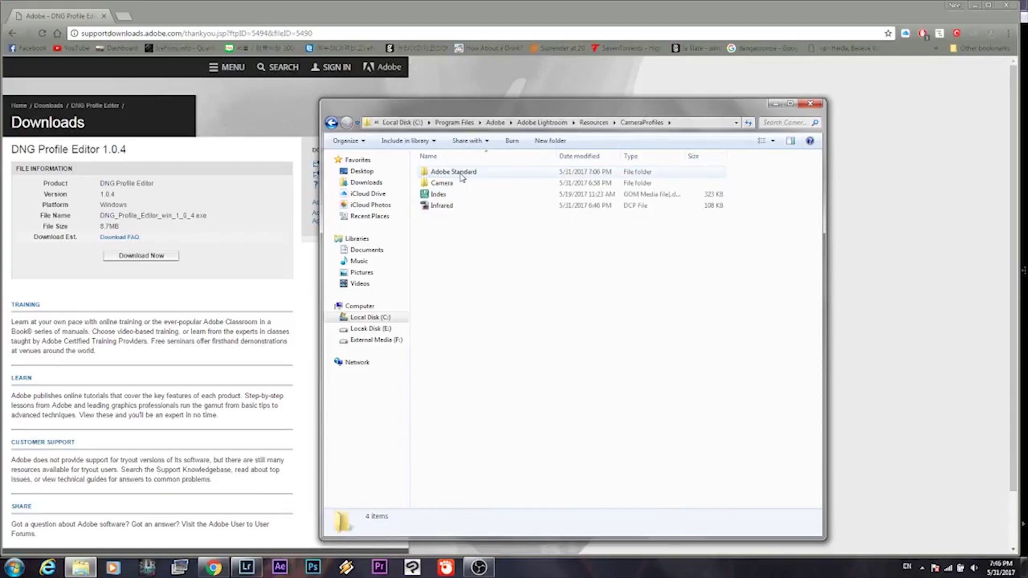
{"action": "double_click", "coordinate": [442, 184]}
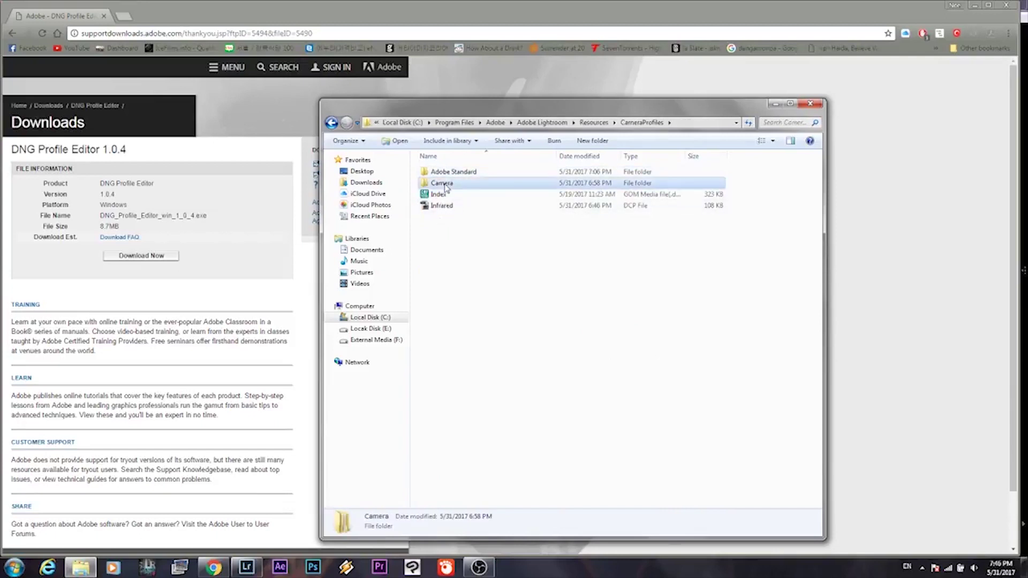
{"action": "scroll", "coordinate": [490, 258], "scroll_direction": "down", "scroll_amount": 10}
{"action": "scroll", "coordinate": [490, 257], "scroll_direction": "down", "scroll_amount": 10}
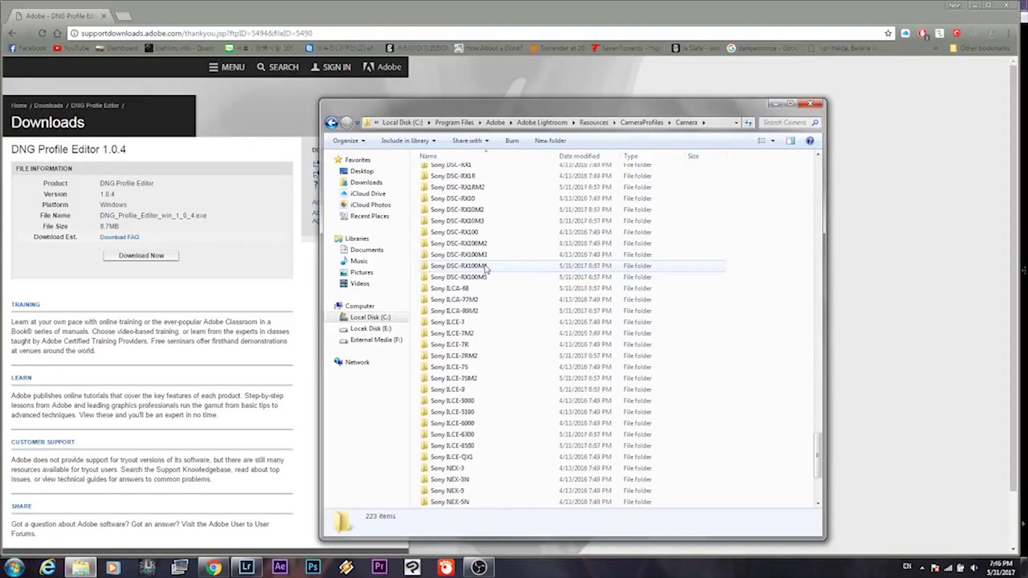
{"action": "scroll", "coordinate": [491, 265], "scroll_direction": "down", "scroll_amount": 5}
{"action": "left_click_drag", "start_coordinate": [818, 478], "coordinate": [831, 166]}
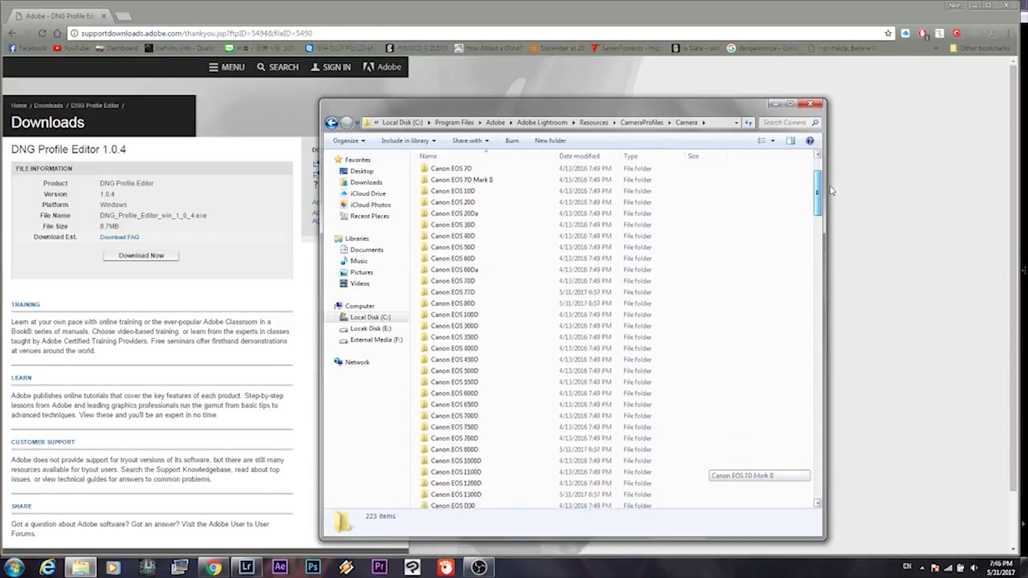
{"action": "left_click_drag", "start_coordinate": [818, 173], "coordinate": [793, 238]}
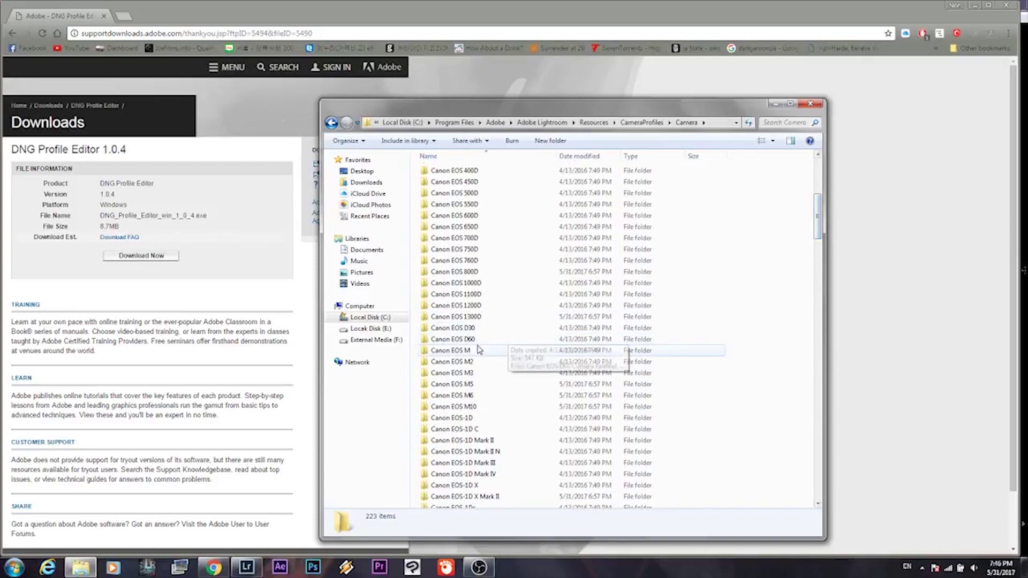
{"action": "double_click", "coordinate": [455, 352]}
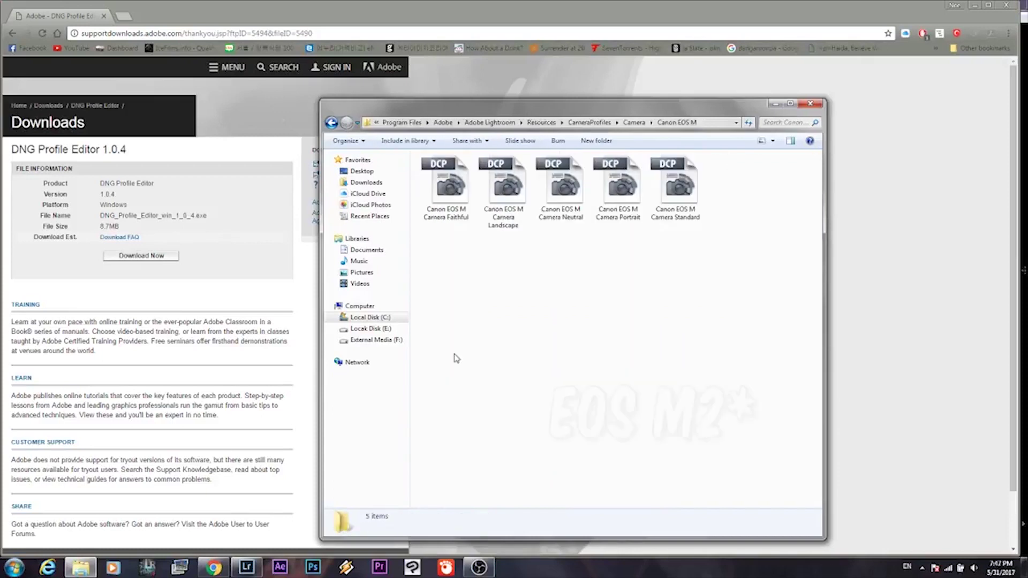
Drag the Canon EOS M2 Infrared .dcp from the desktop into that folder, then close Explorer
{"action": "left_click", "coordinate": [972, 6]}
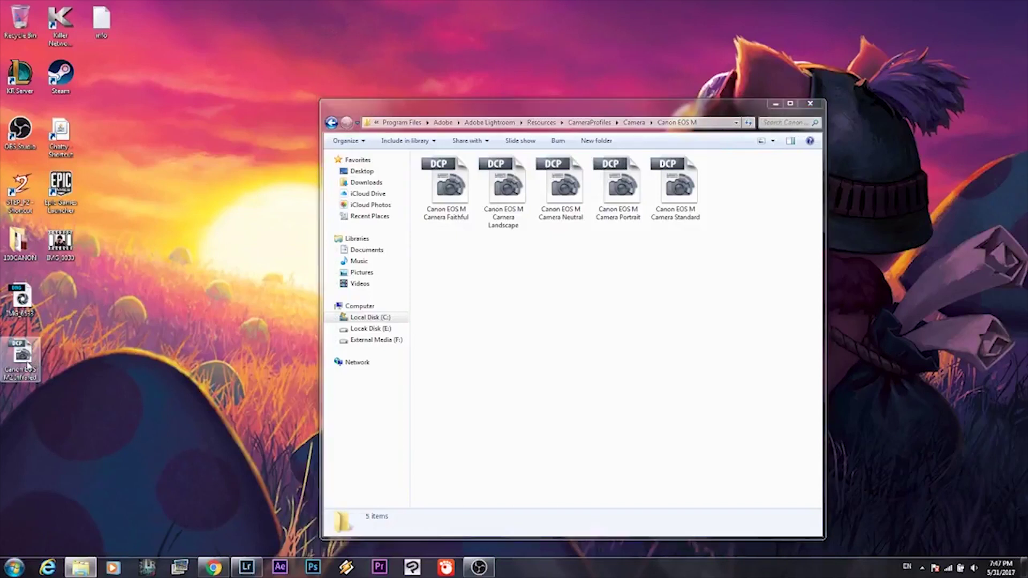
{"action": "left_click_drag", "start_coordinate": [31, 363], "coordinate": [580, 336]}
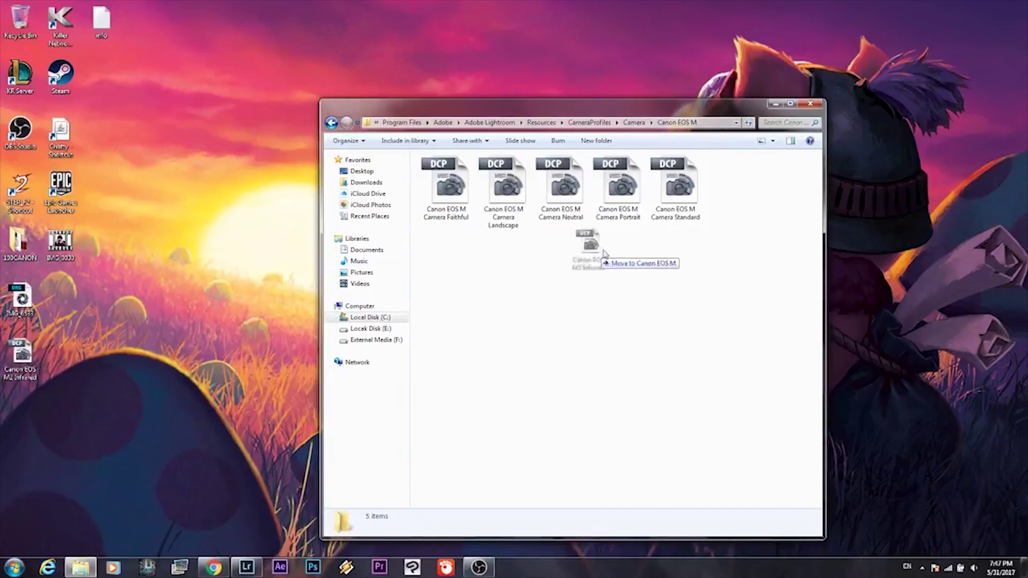
{"action": "mouse_move", "coordinate": [580, 336]}
{"action": "left_mouse_down"}
{"action": "mouse_move", "coordinate": [599, 328]}
{"action": "mouse_move", "coordinate": [222, 304]}
{"action": "left_mouse_up"}
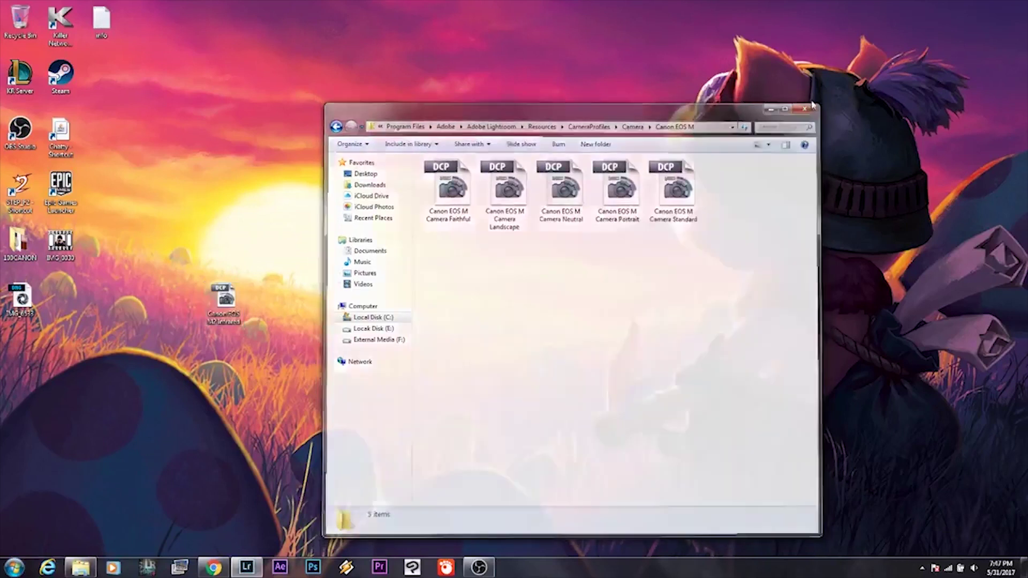
{"action": "left_click", "coordinate": [812, 105]}
Quit Lightroom, answering the Back Up Catalog prompt, so it can be relaunched
{"action": "left_click", "coordinate": [246, 567]}
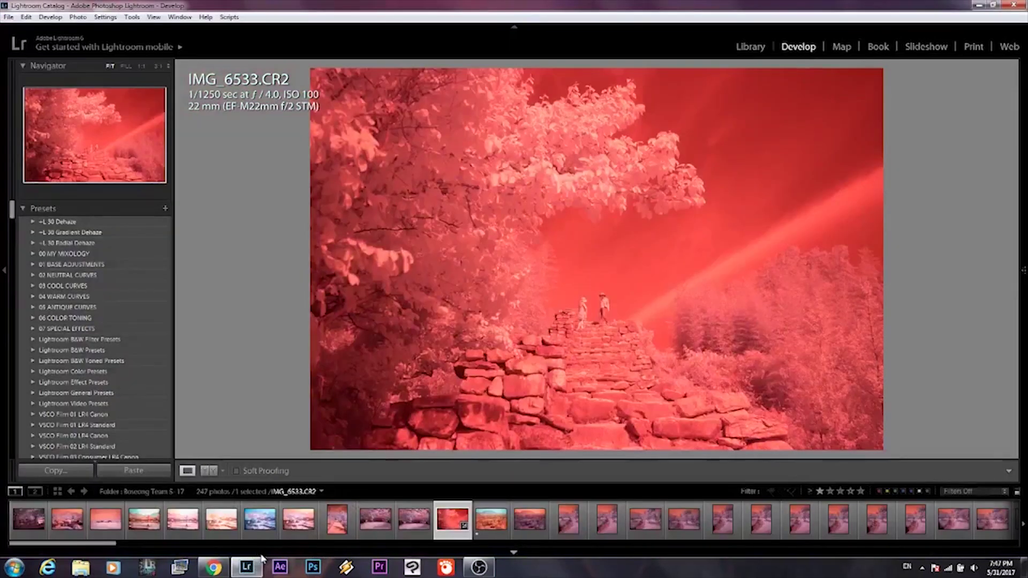
{"action": "left_click", "coordinate": [1021, 7]}
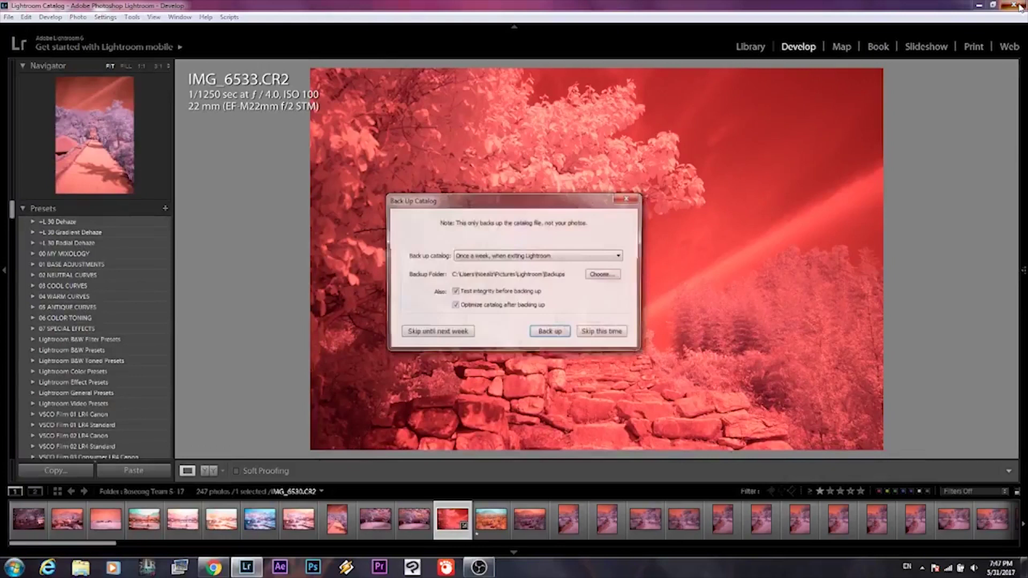
{"action": "left_click", "coordinate": [567, 338]}
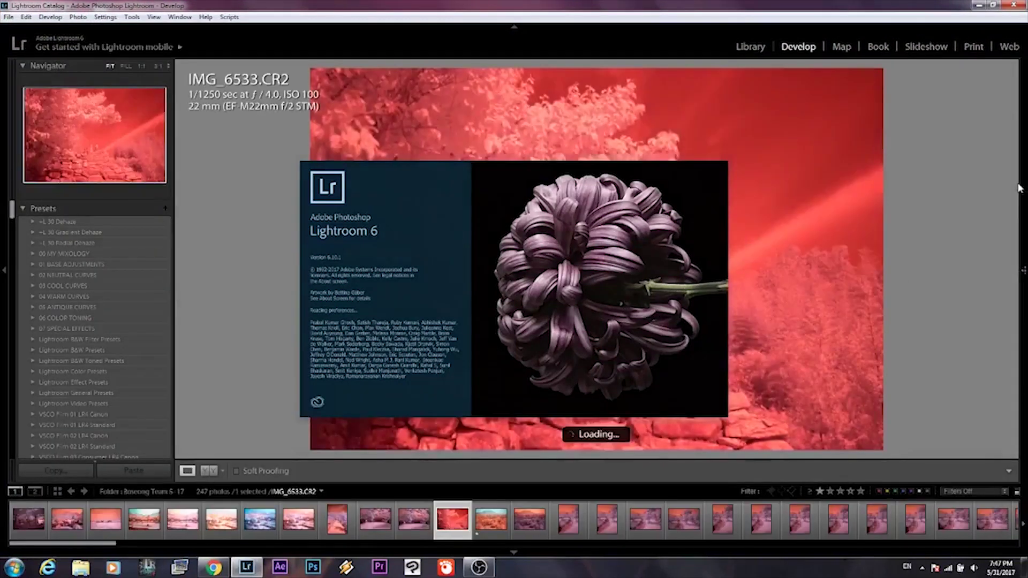
Select Canon EOS M2 Infrared as the Camera Calibration profile in Develop
{"action": "left_click", "coordinate": [1023, 177]}
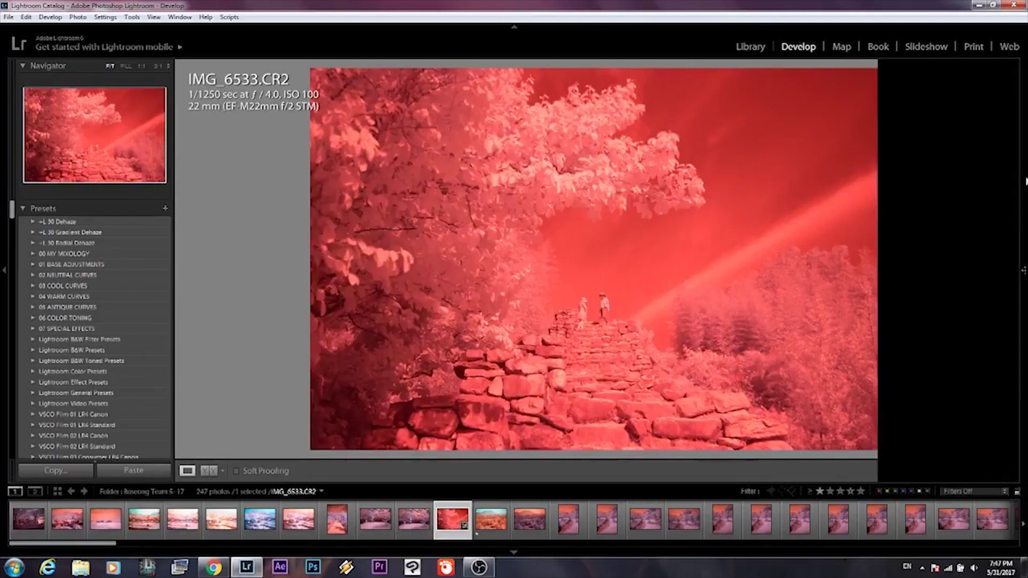
{"action": "left_click_drag", "start_coordinate": [952, 237], "coordinate": [928, 238]}
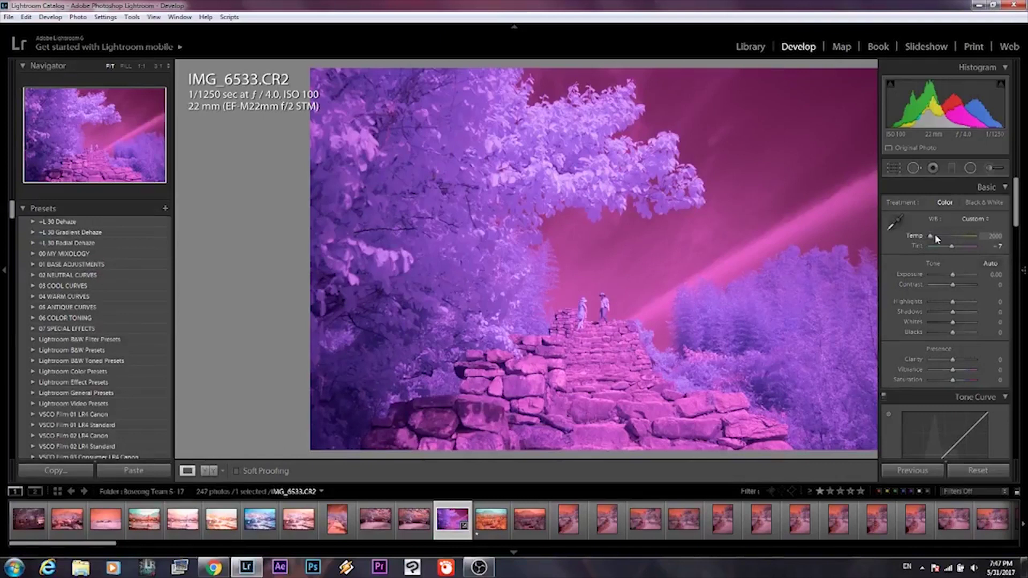
{"action": "left_click_drag", "start_coordinate": [929, 236], "coordinate": [952, 236]}
{"action": "left_click_drag", "start_coordinate": [1019, 208], "coordinate": [1021, 446]}
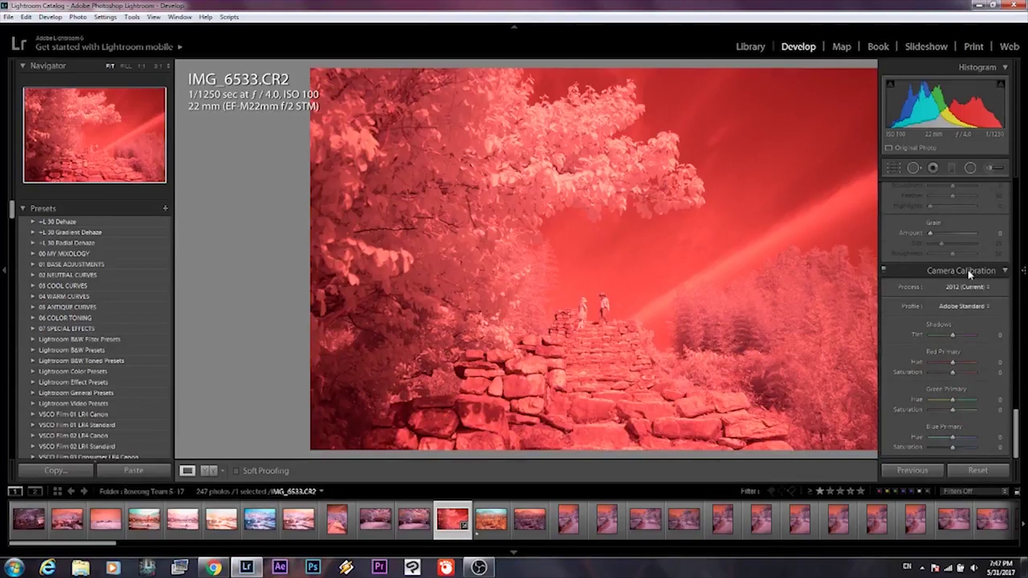
{"action": "left_click", "coordinate": [955, 306]}
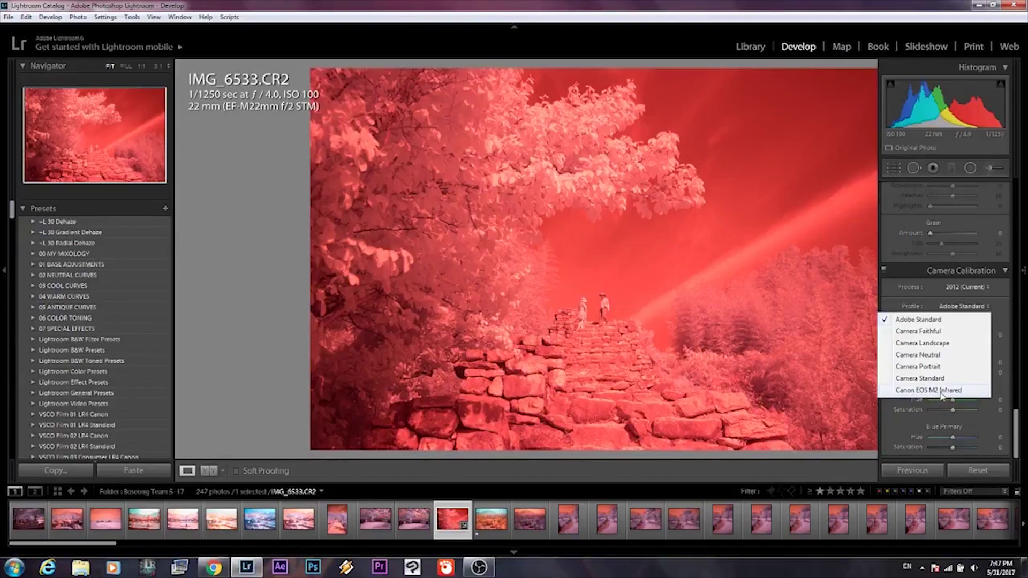
{"action": "left_click", "coordinate": [942, 392]}
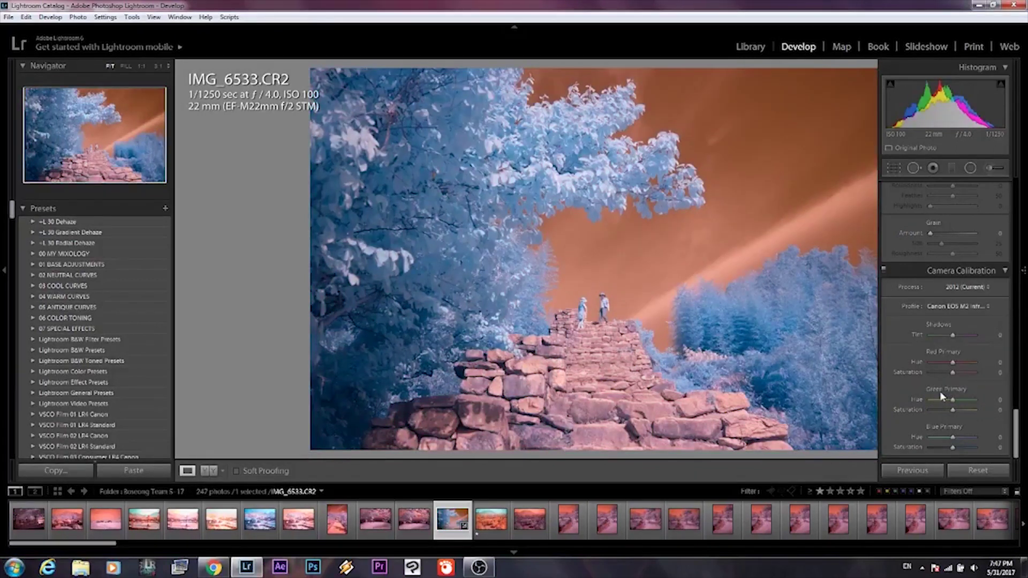
{"action": "left_click_drag", "start_coordinate": [1019, 424], "coordinate": [1019, 189]}
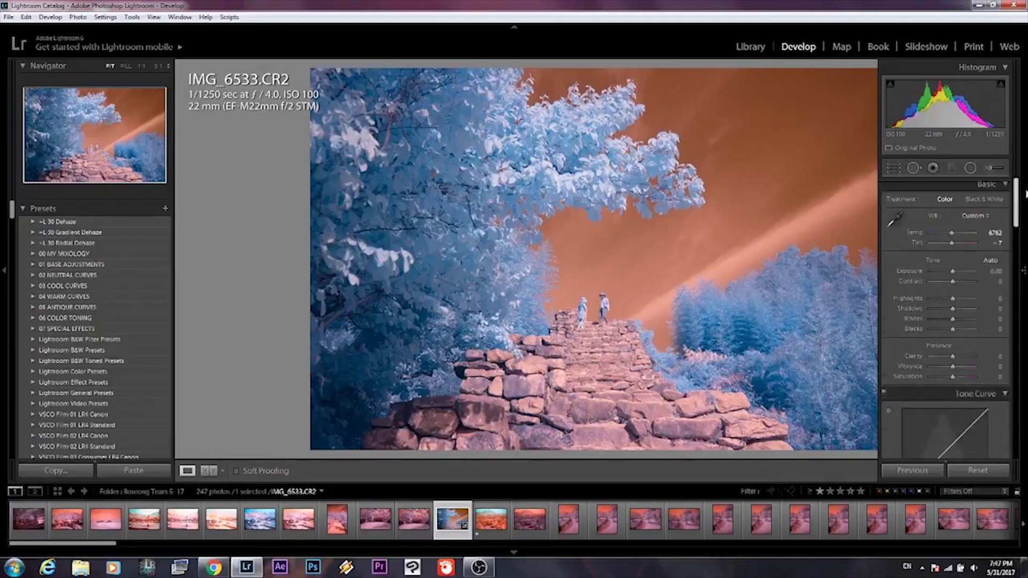
Push Temp to its minimum, then sample the tree foliage with the WB eyedropper
{"action": "mouse_move", "coordinate": [952, 236]}
{"action": "left_mouse_down"}
{"action": "mouse_move", "coordinate": [930, 237]}
{"action": "mouse_move", "coordinate": [952, 237]}
{"action": "left_mouse_up"}
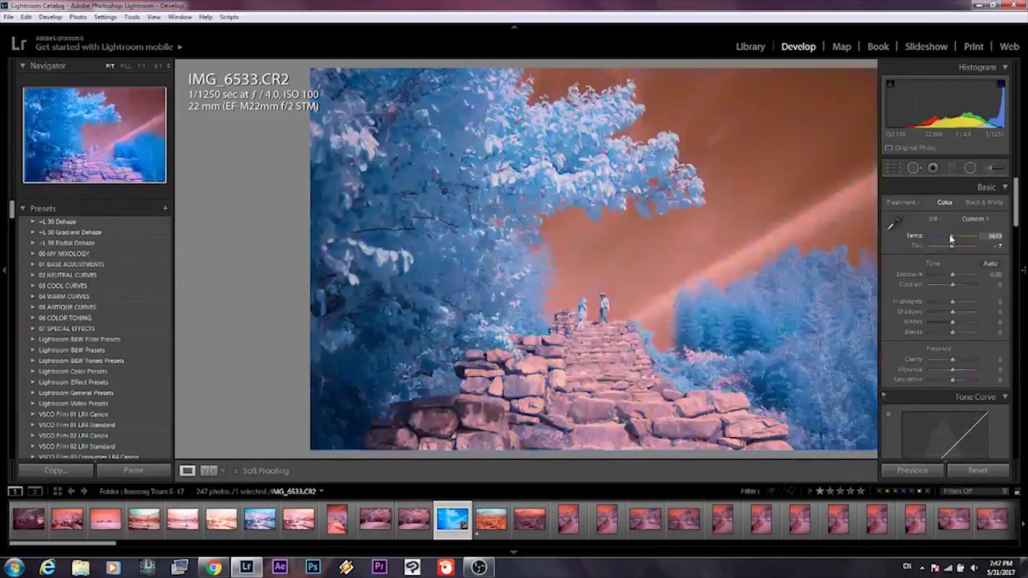
{"action": "key", "text": "ctrl+z"}
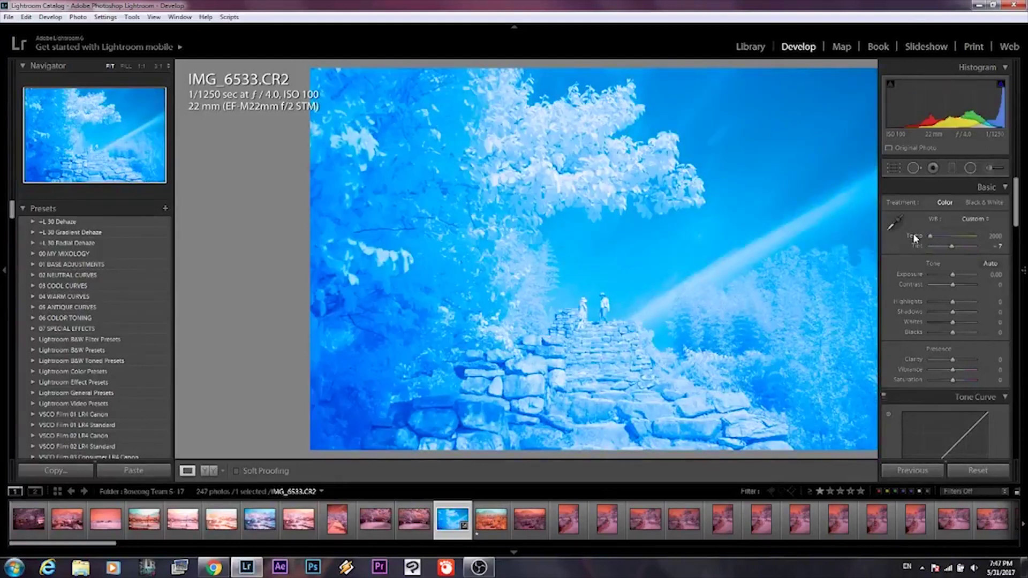
{"action": "left_click", "coordinate": [902, 219]}
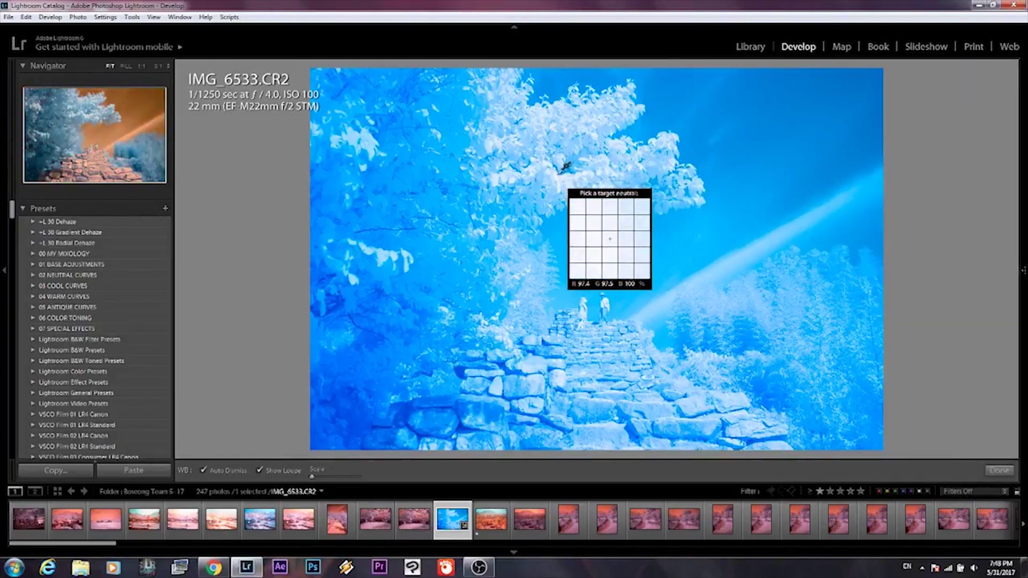
{"action": "left_click", "coordinate": [563, 167]}
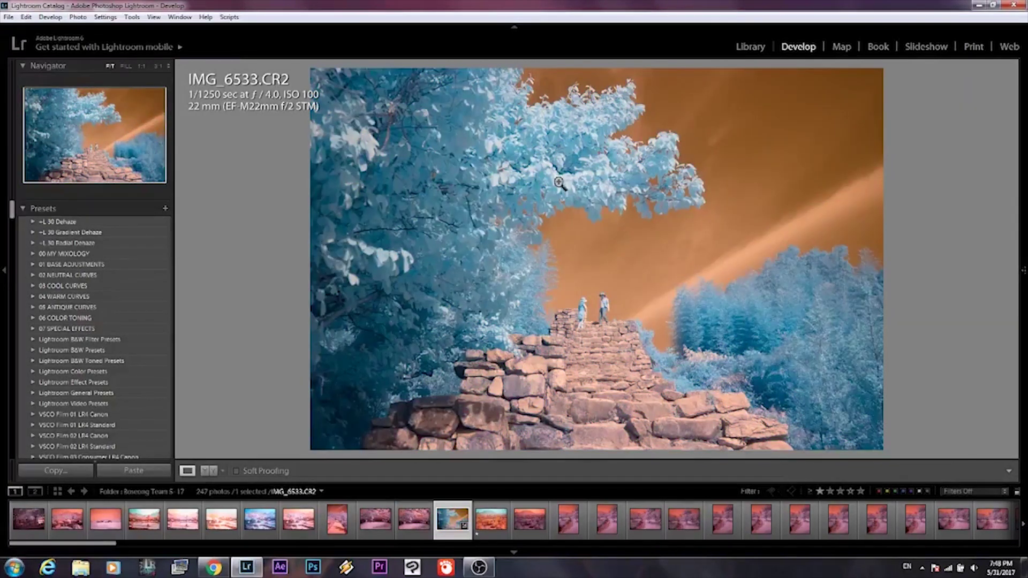